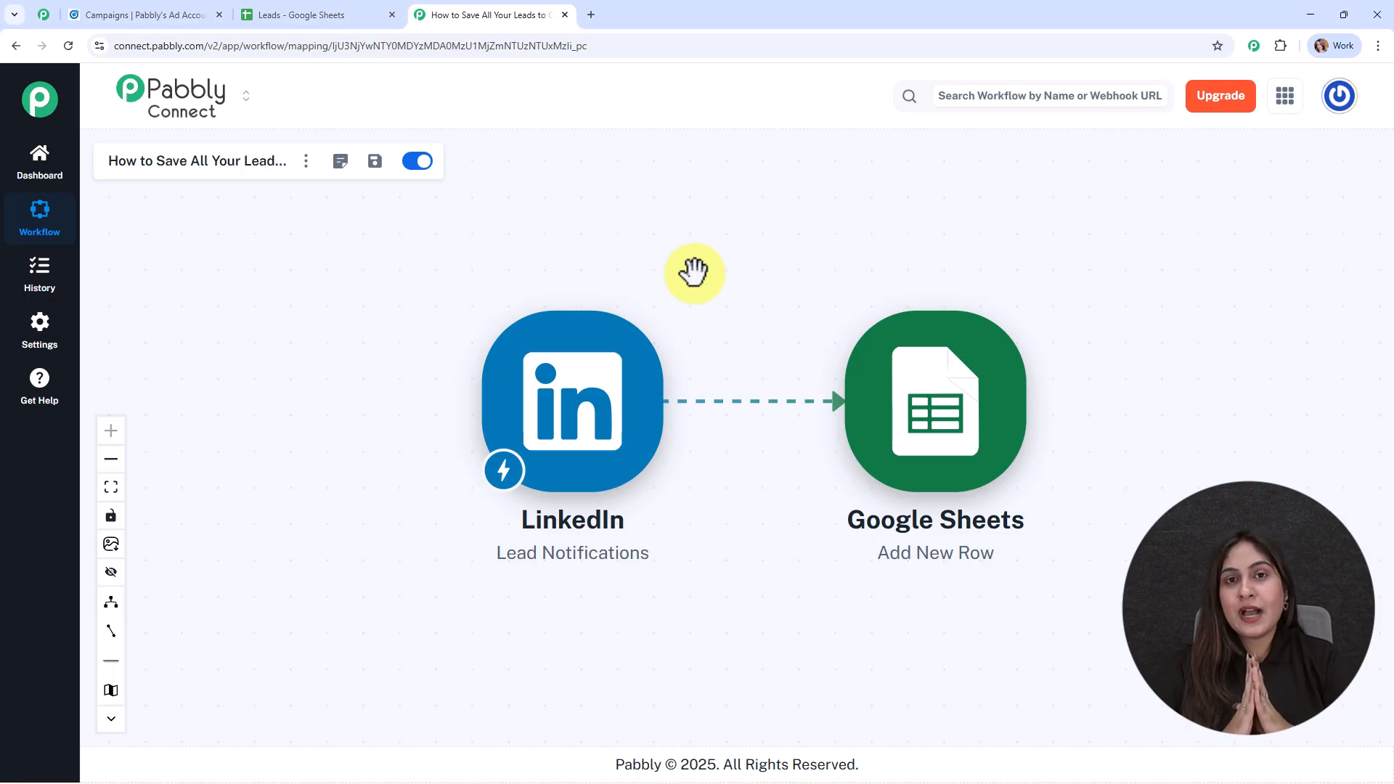
Go to pabbly.com/connect in a new browser tab, sign in, and access the Pabbly Connect dashboard.
{"action": "left_click", "coordinate": [590, 15]}
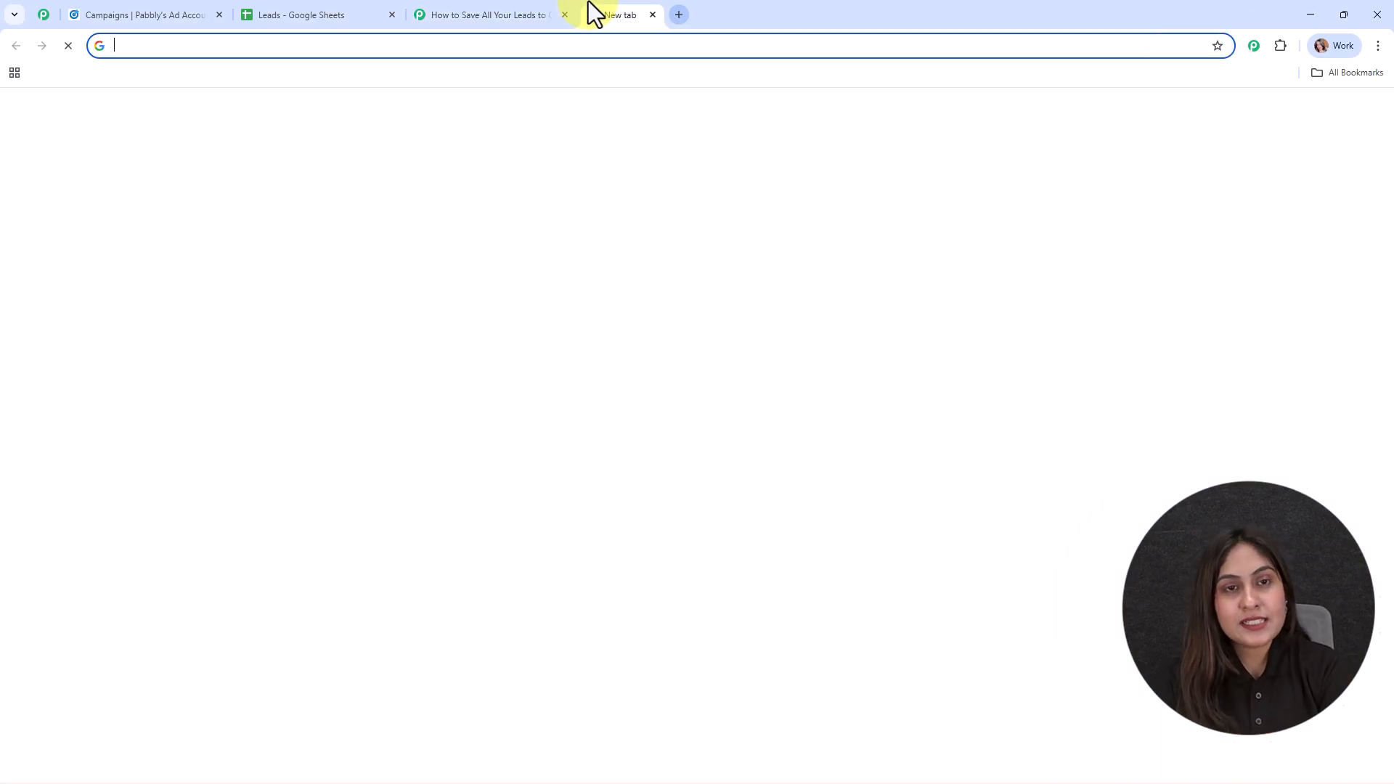
{"action": "type", "text": "pabbly.com/connect"}
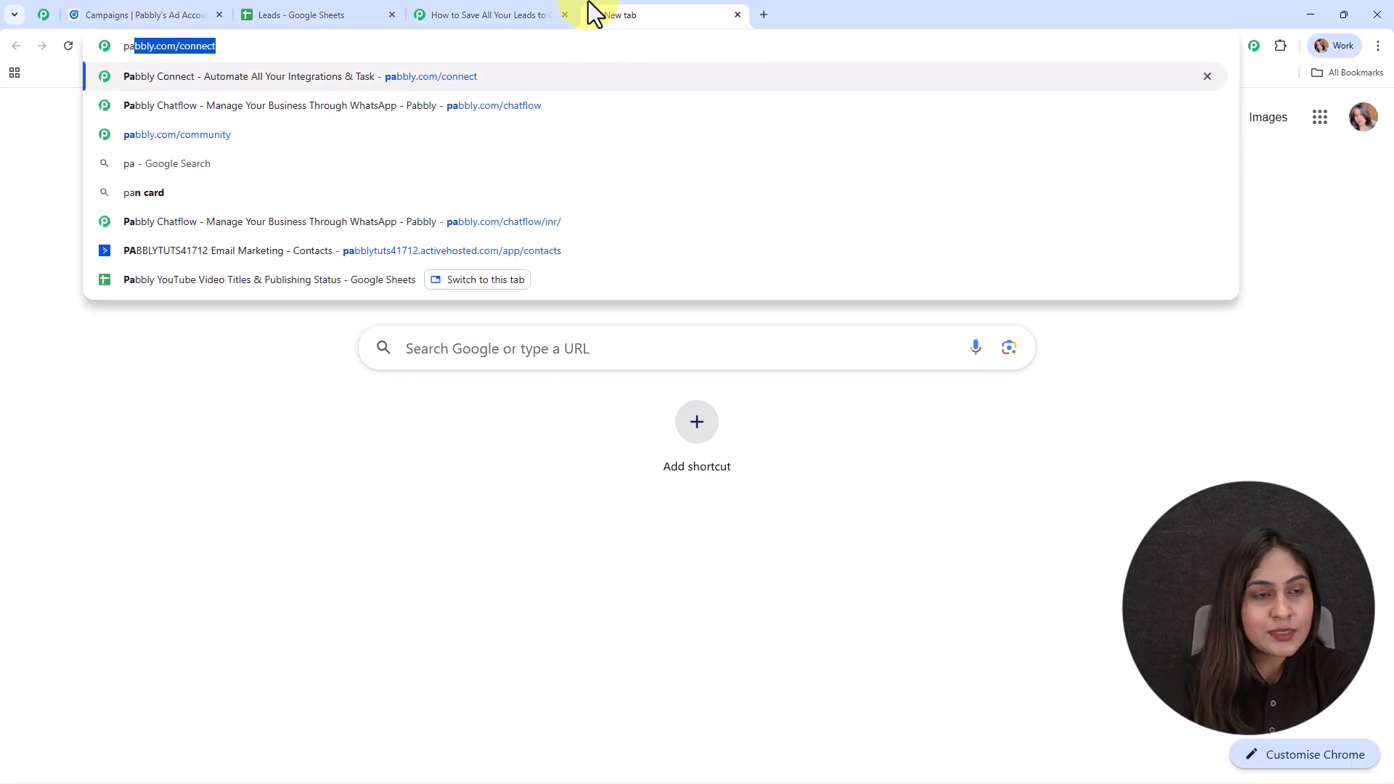
{"action": "key", "text": "Return"}
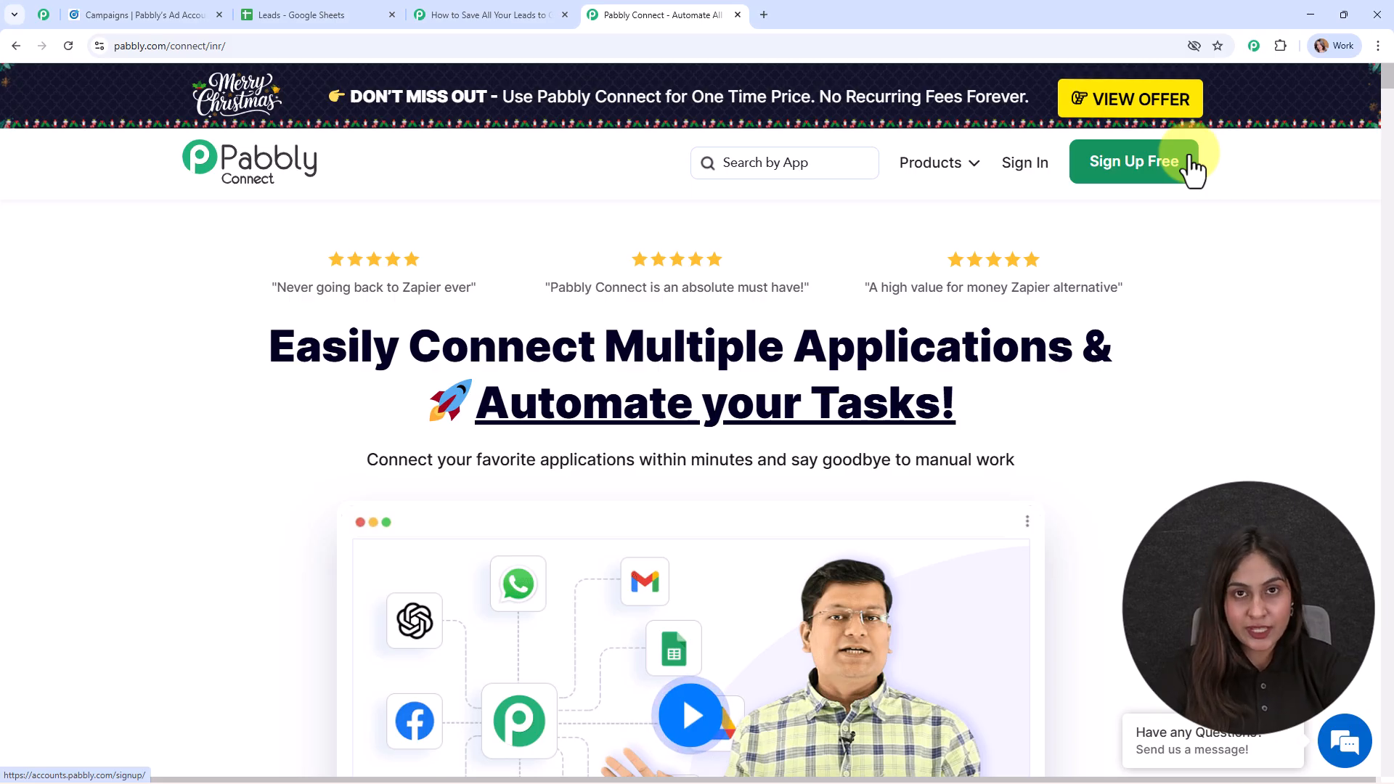
{"action": "left_click", "coordinate": [1048, 173]}
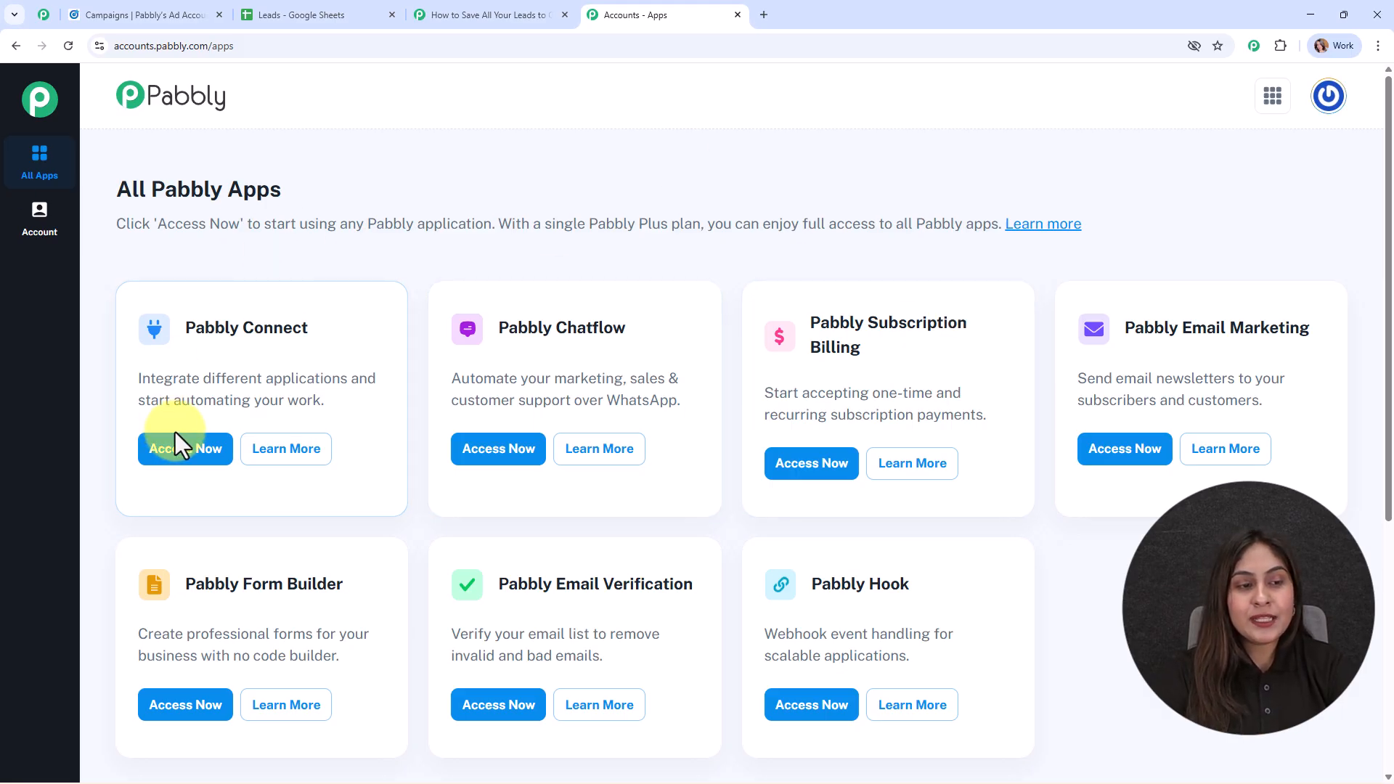
{"action": "left_click", "coordinate": [203, 460]}
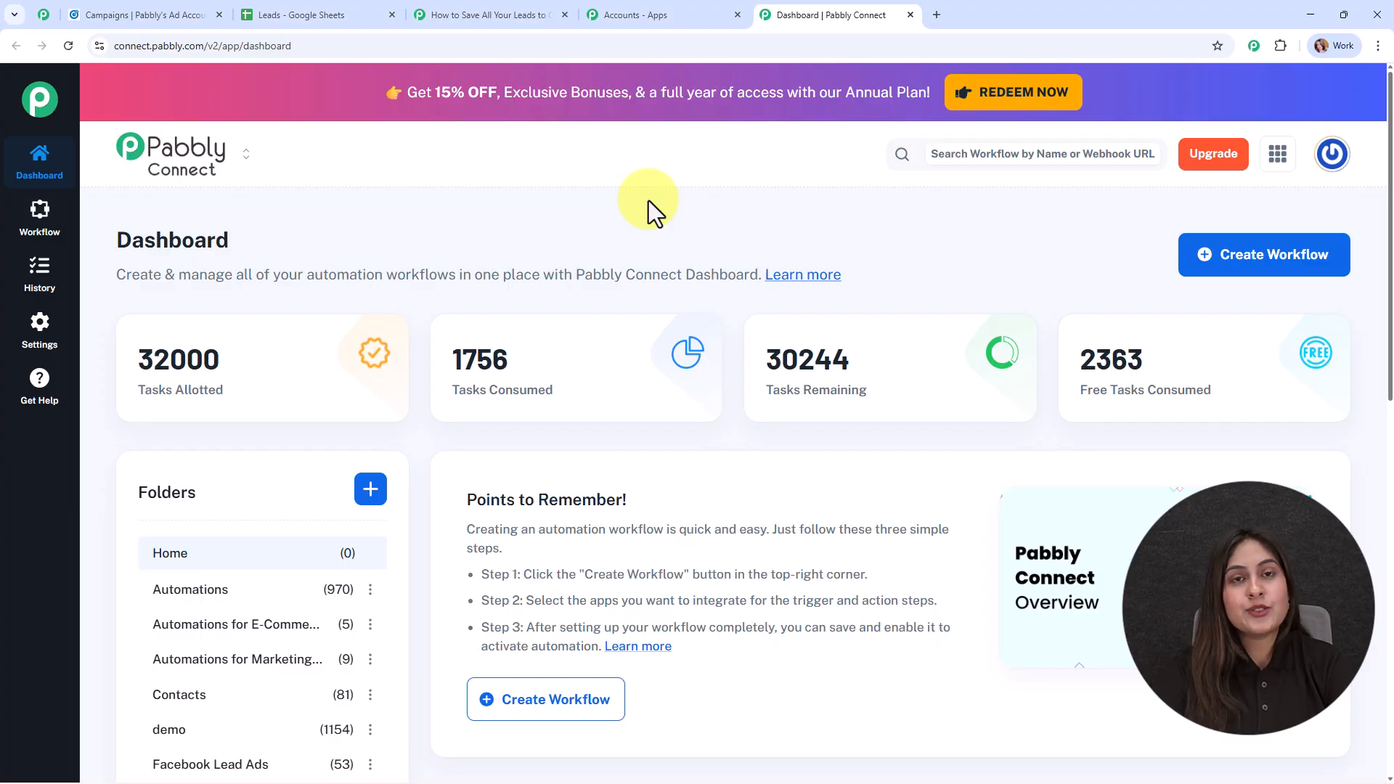
Create a New (Beta) builder workflow named "How to Save All Your Leads to Google Sheets in Real Time" in the Automations folder.
{"action": "left_click", "coordinate": [1297, 277]}
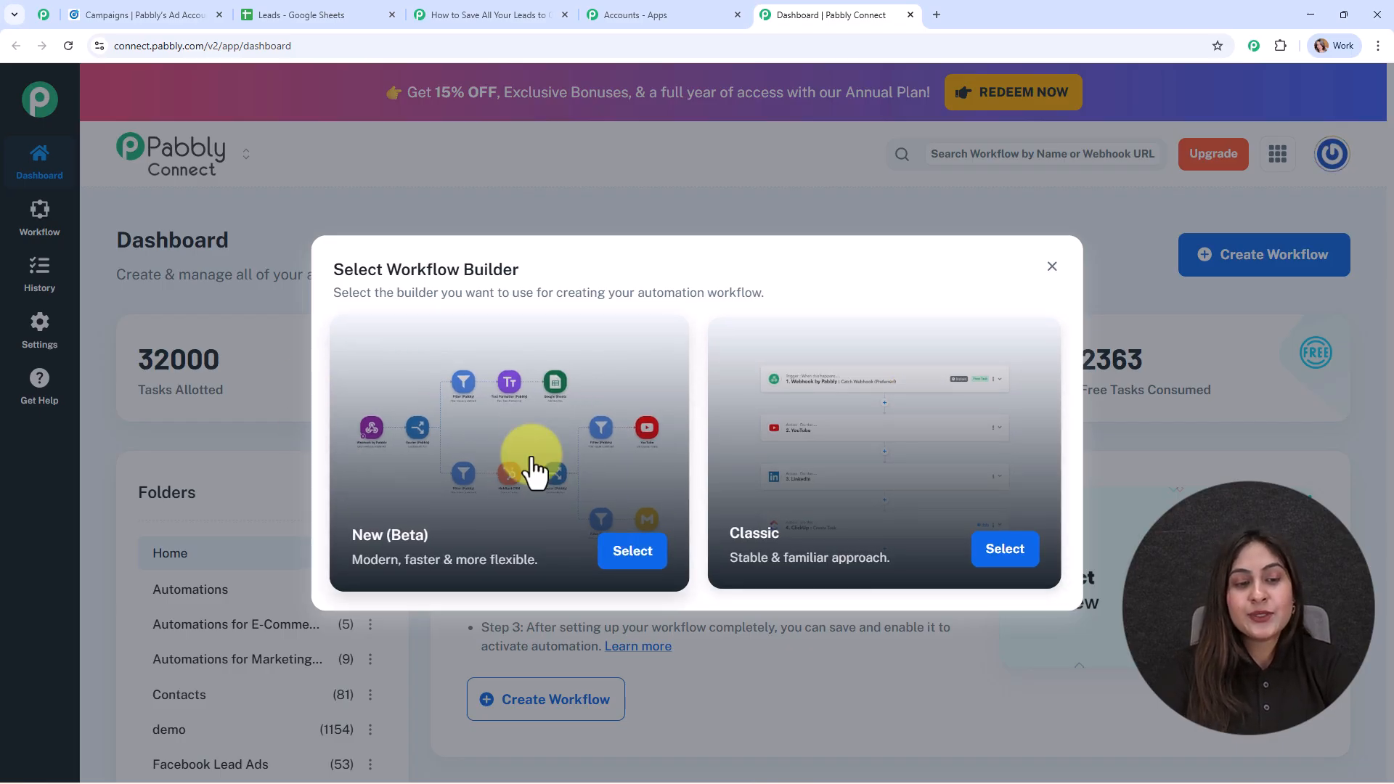
{"action": "left_click", "coordinate": [669, 553]}
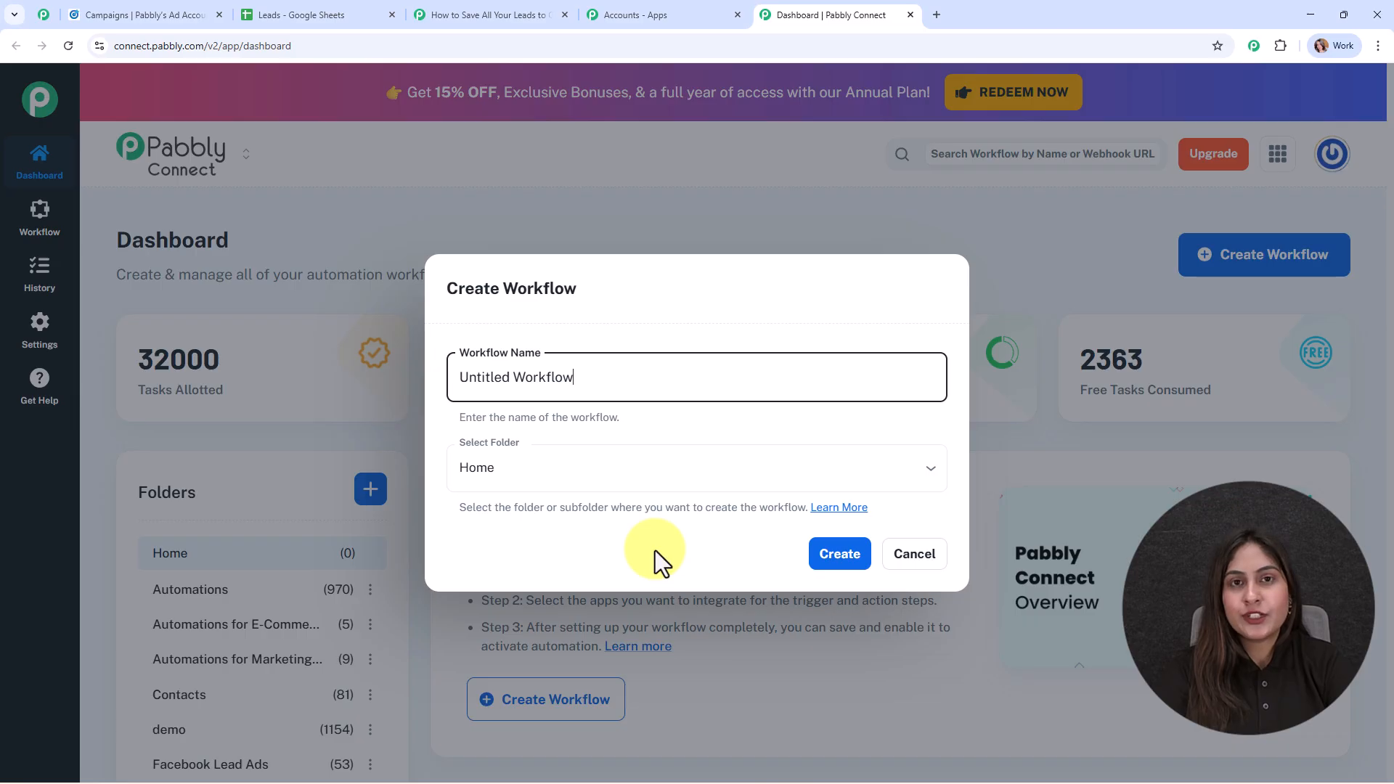
{"action": "left_click_drag", "start_coordinate": [633, 381], "coordinate": [411, 406]}
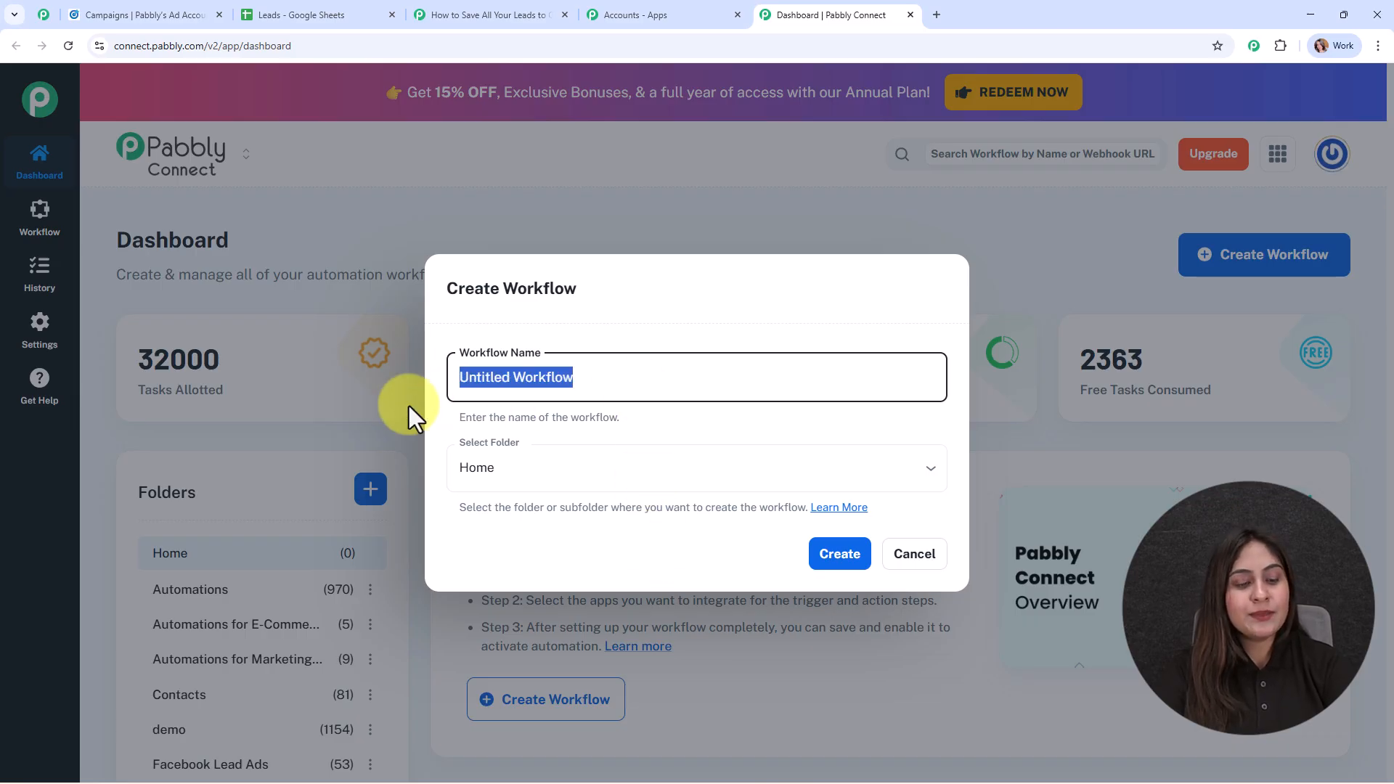
{"action": "type", "text": "How to Save All Your Leads to Google Sheets in Real Time"}
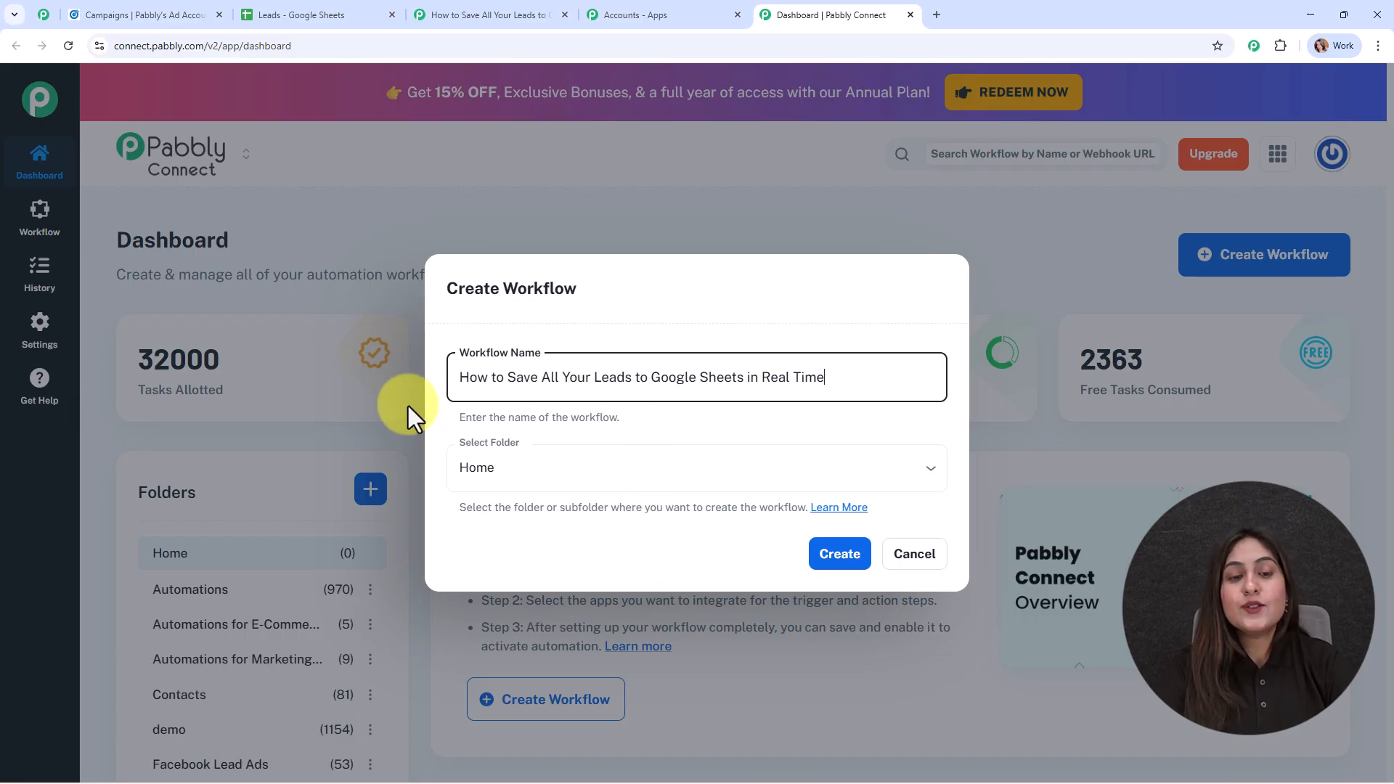
{"action": "left_click", "coordinate": [855, 460]}
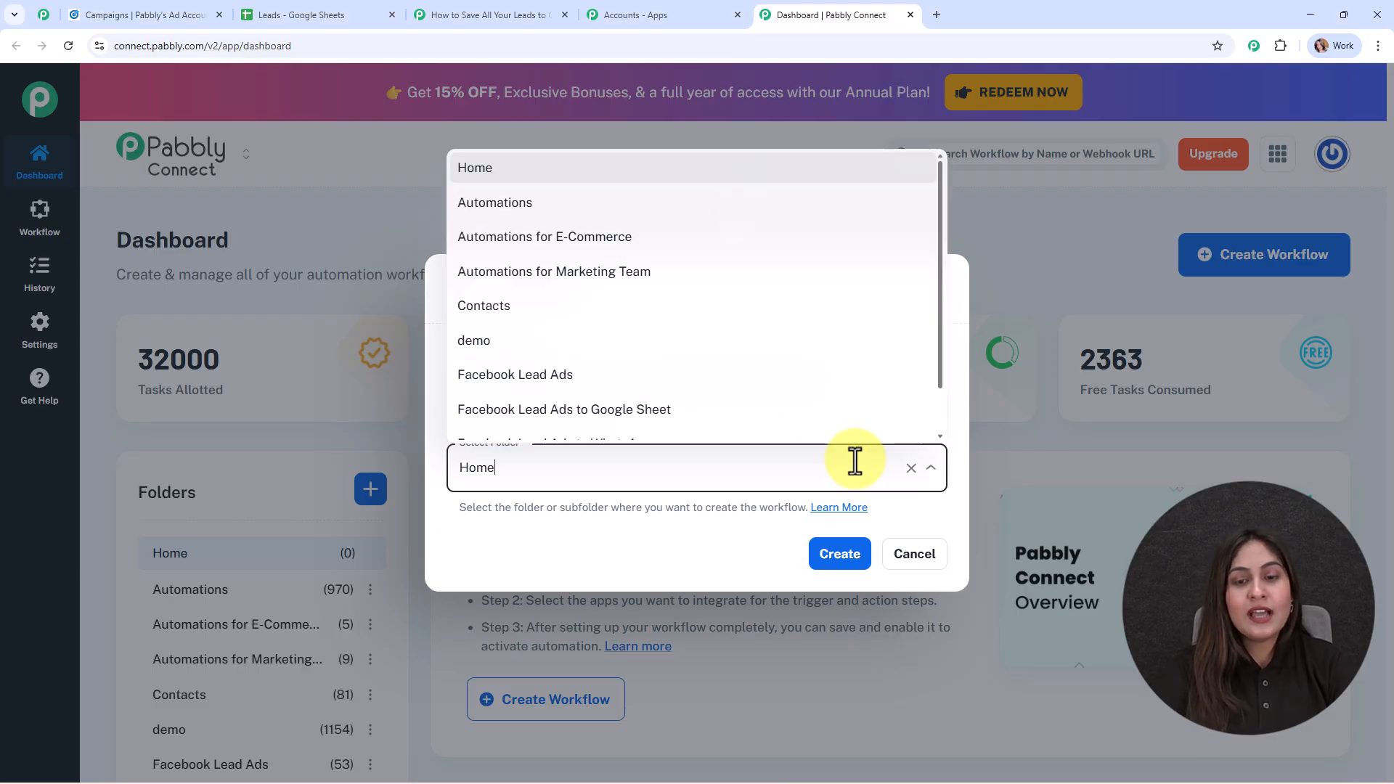
{"action": "left_click", "coordinate": [639, 206]}
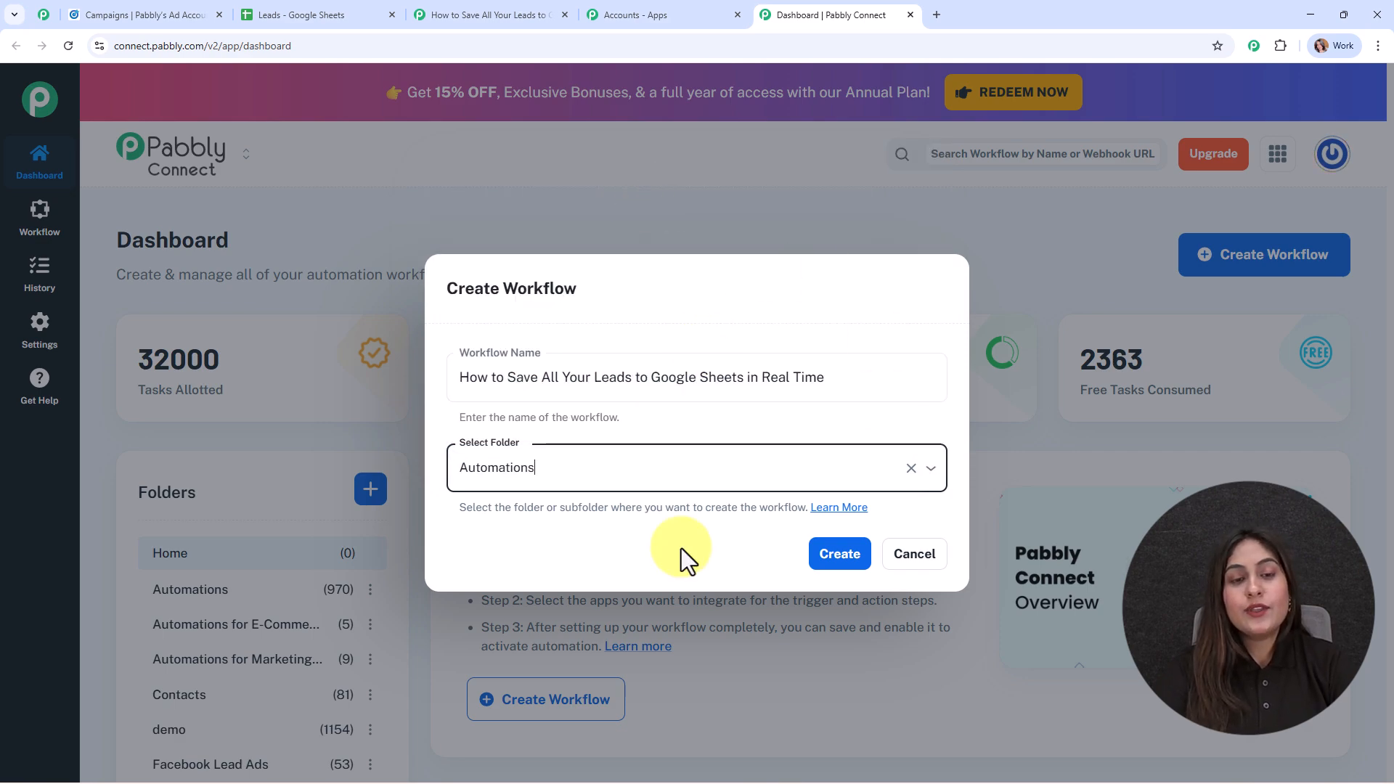
{"action": "left_click", "coordinate": [827, 571]}
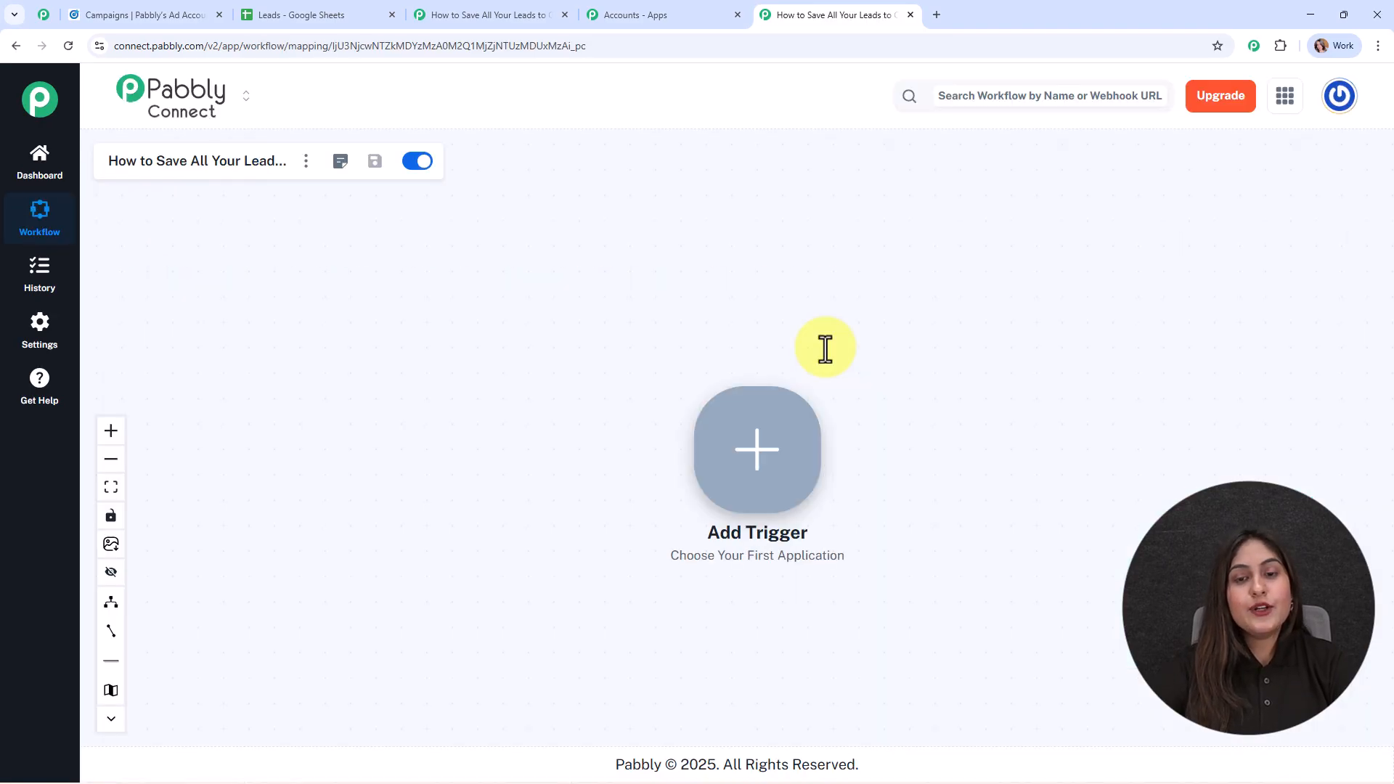
Add LinkedIn as the workflow's trigger app with the Lead Notifications event.
{"action": "left_click_drag", "start_coordinate": [705, 417], "coordinate": [297, 250]}
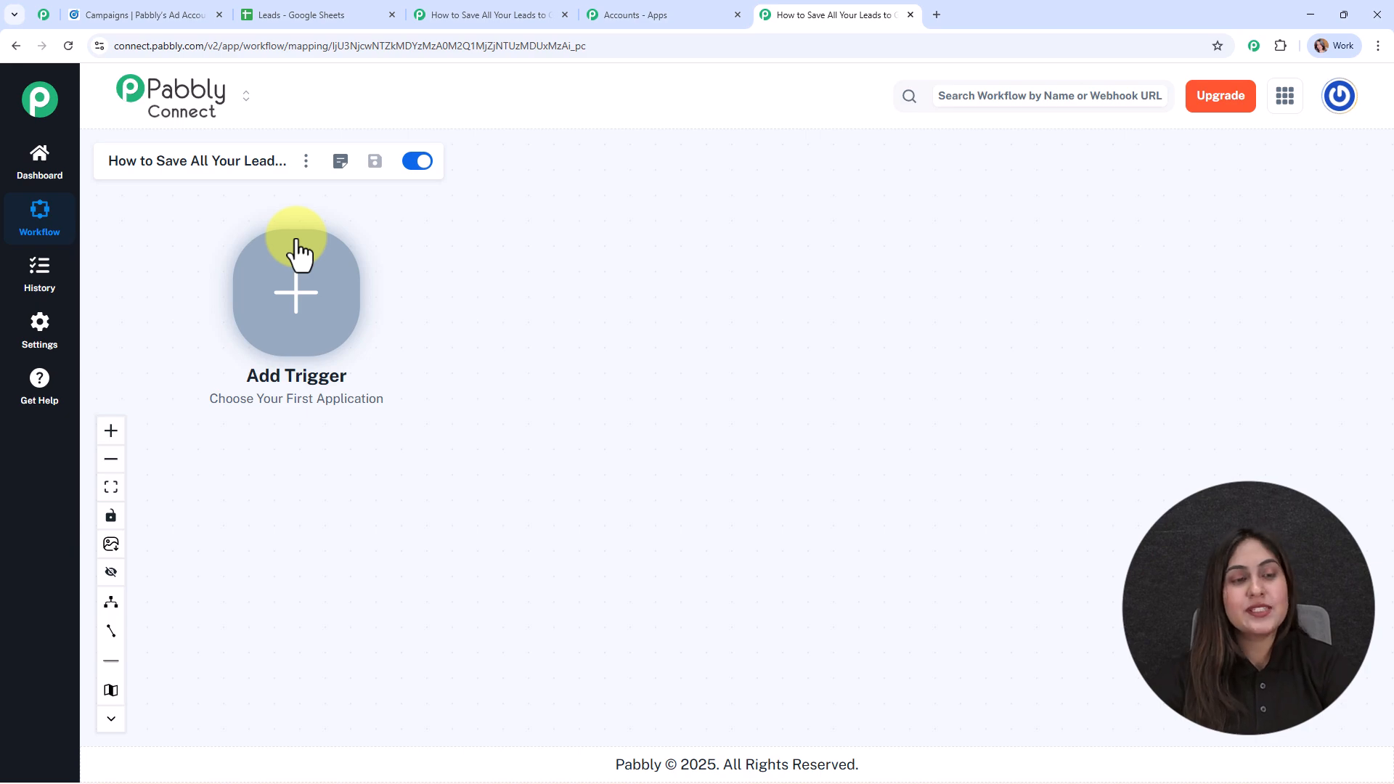
{"action": "left_click", "coordinate": [383, 398]}
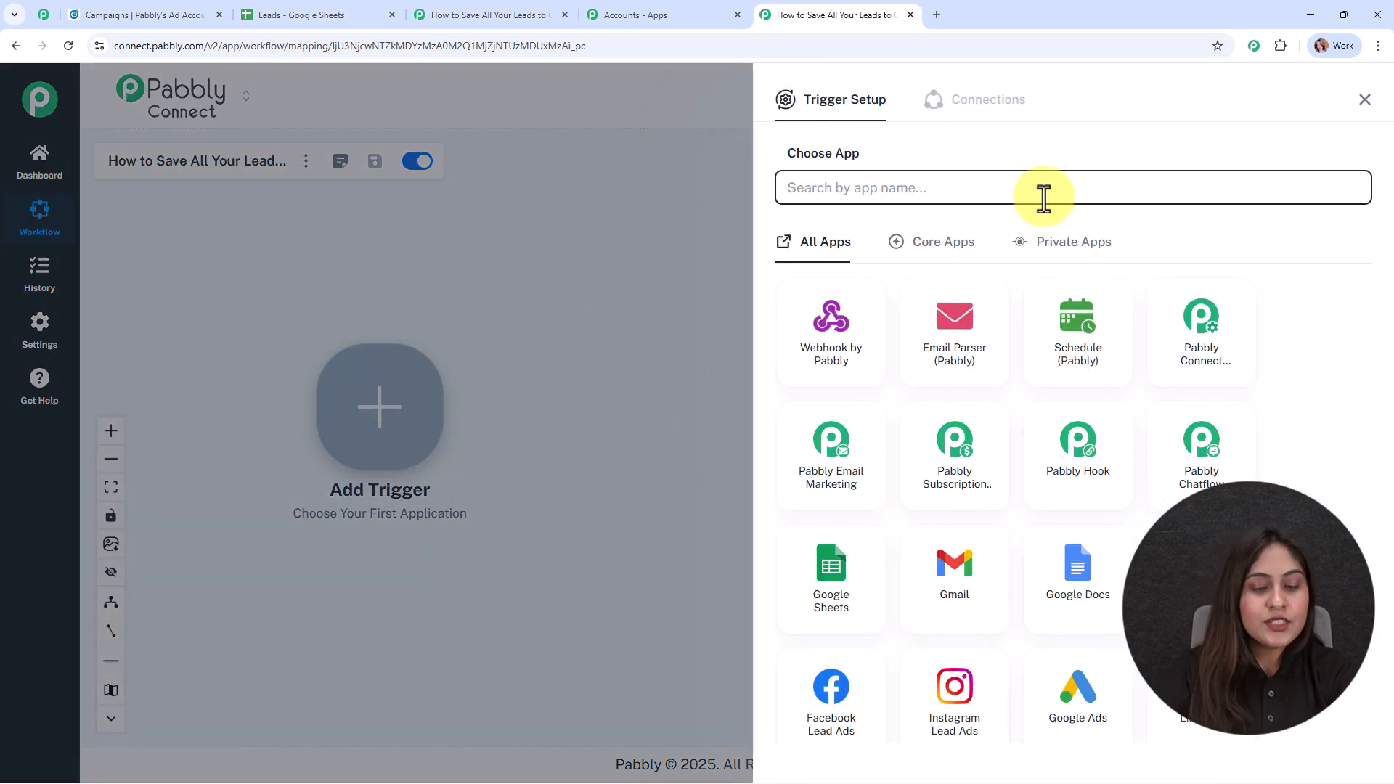
{"action": "type", "text": "li"}
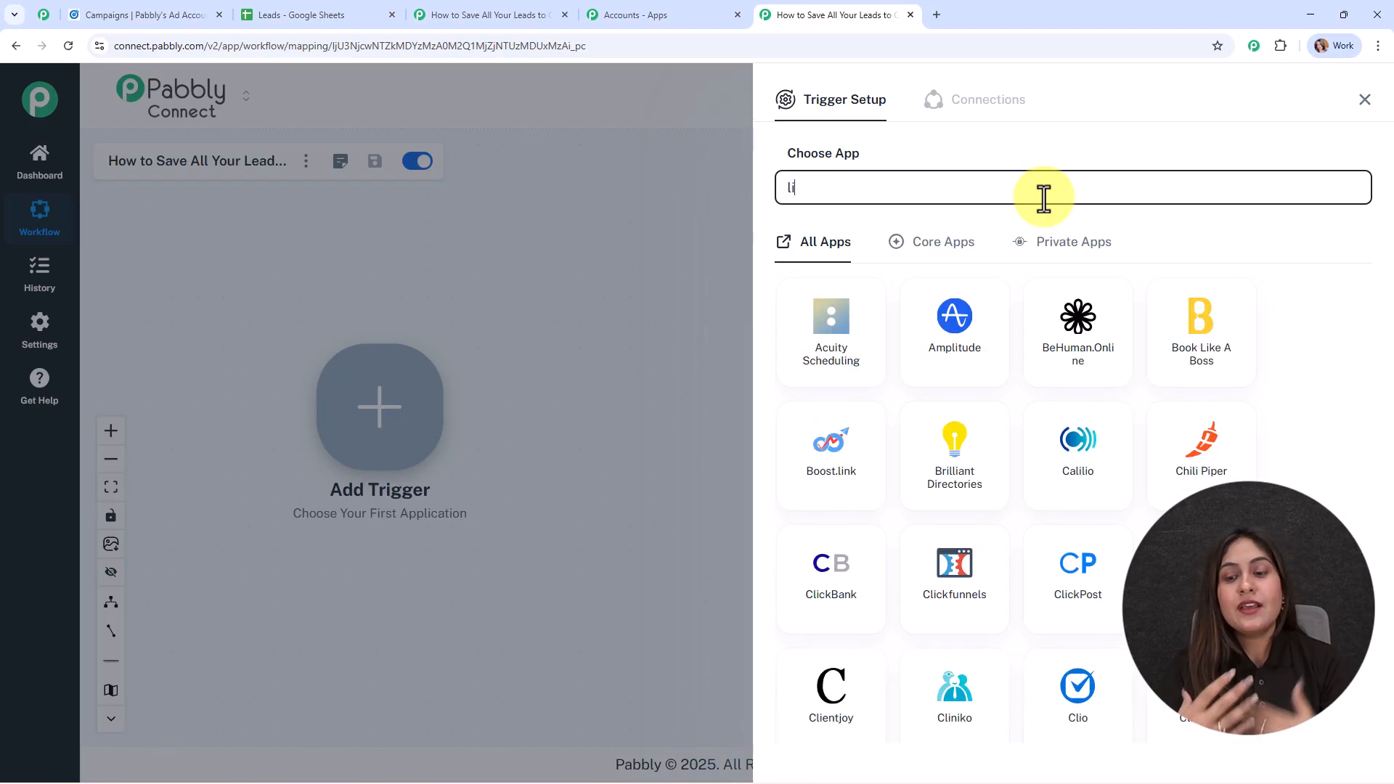
{"action": "type", "text": "nk"}
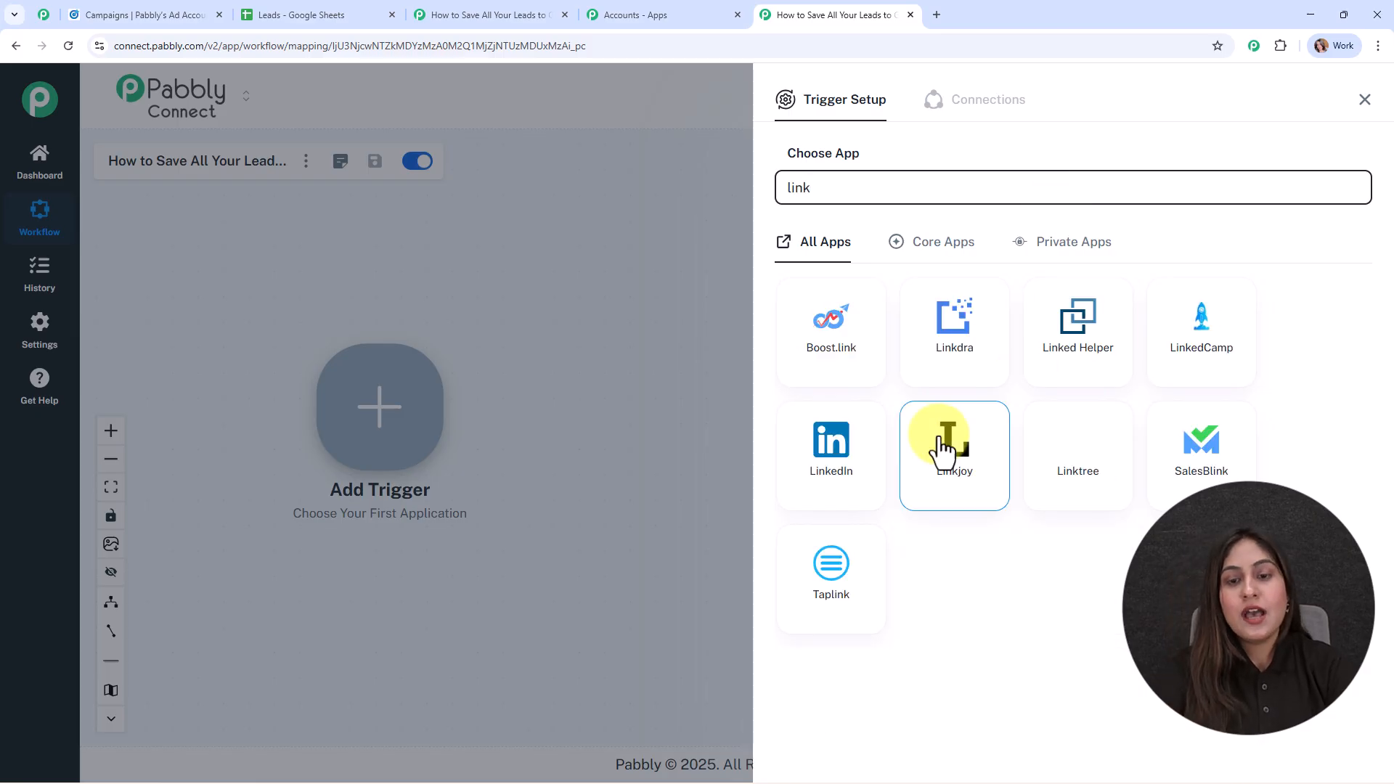
{"action": "left_click", "coordinate": [856, 452]}
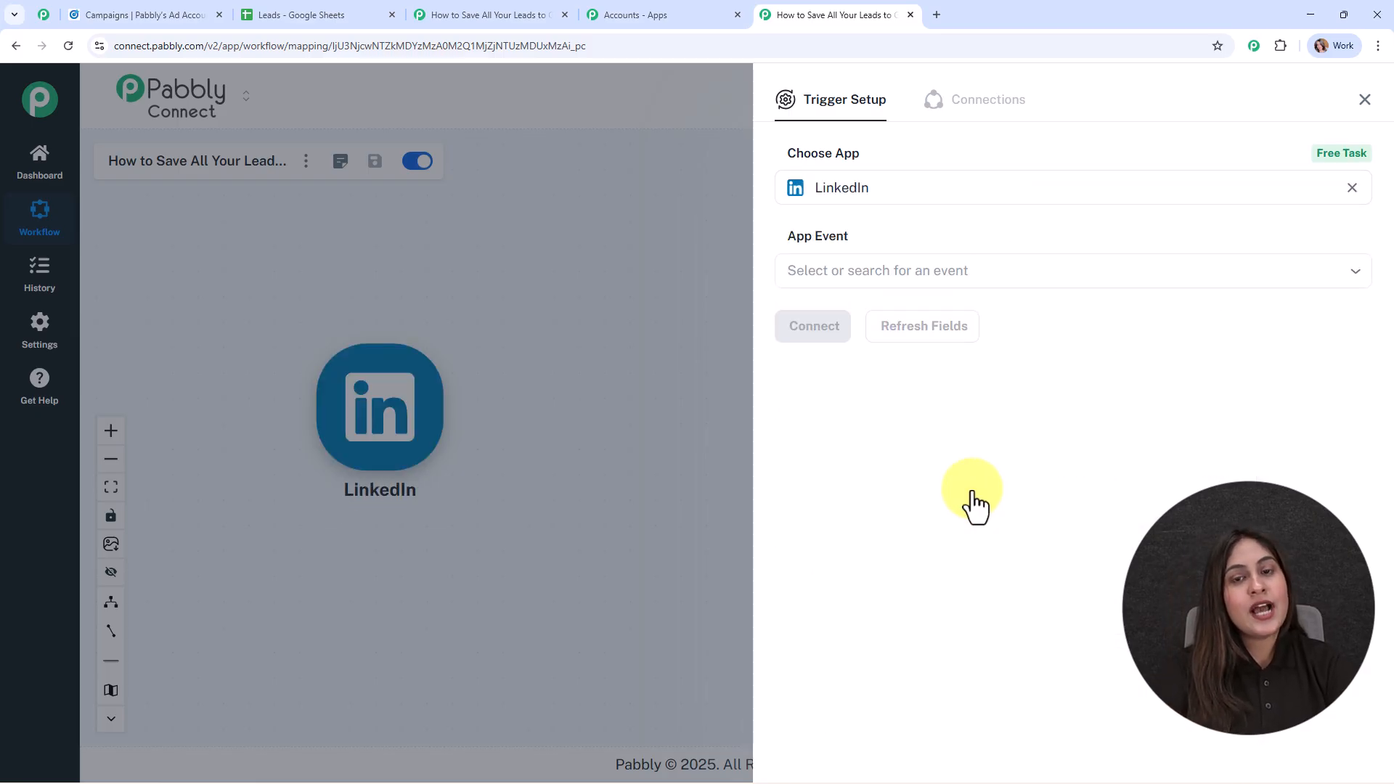
{"action": "left_click", "coordinate": [880, 266]}
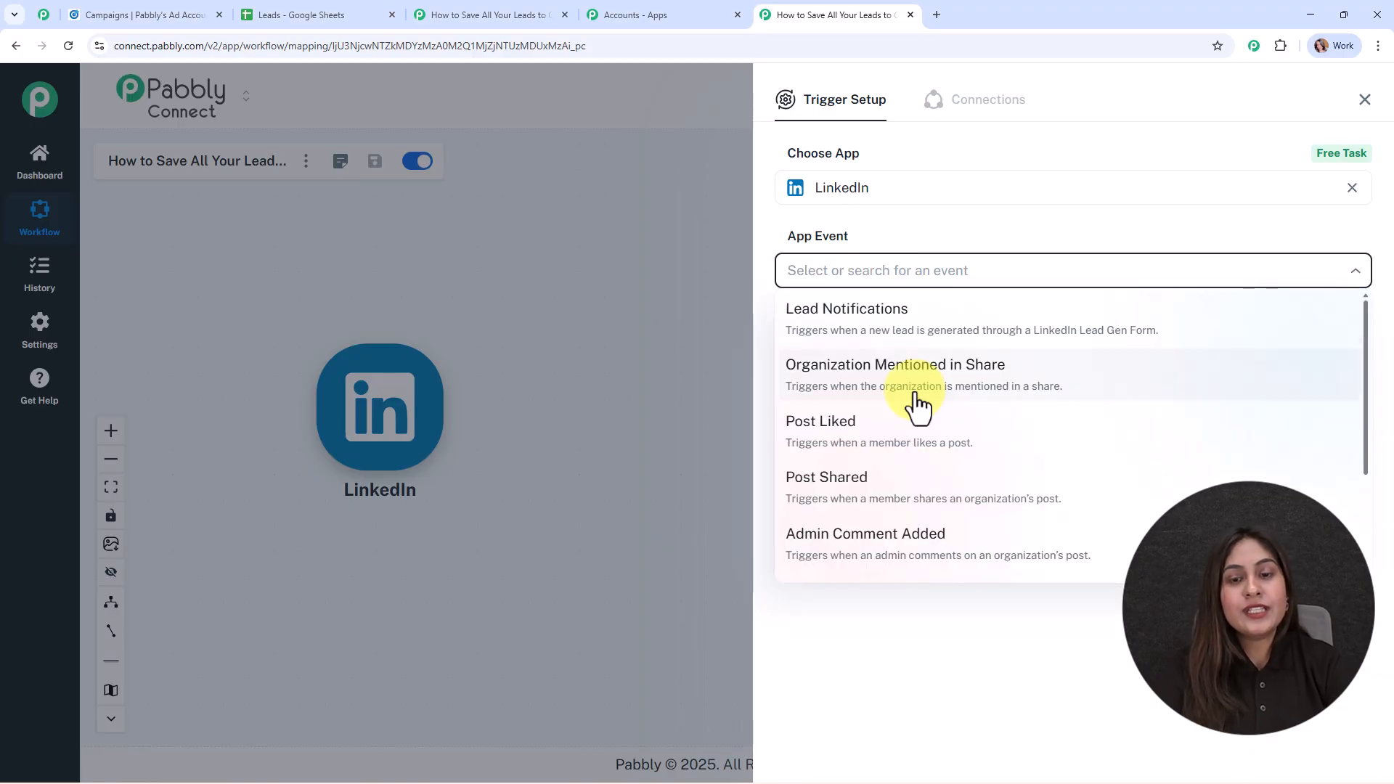
{"action": "left_click", "coordinate": [905, 319]}
Connect a LinkedIn account to the Lead Notifications trigger.
{"action": "left_click", "coordinate": [848, 318]}
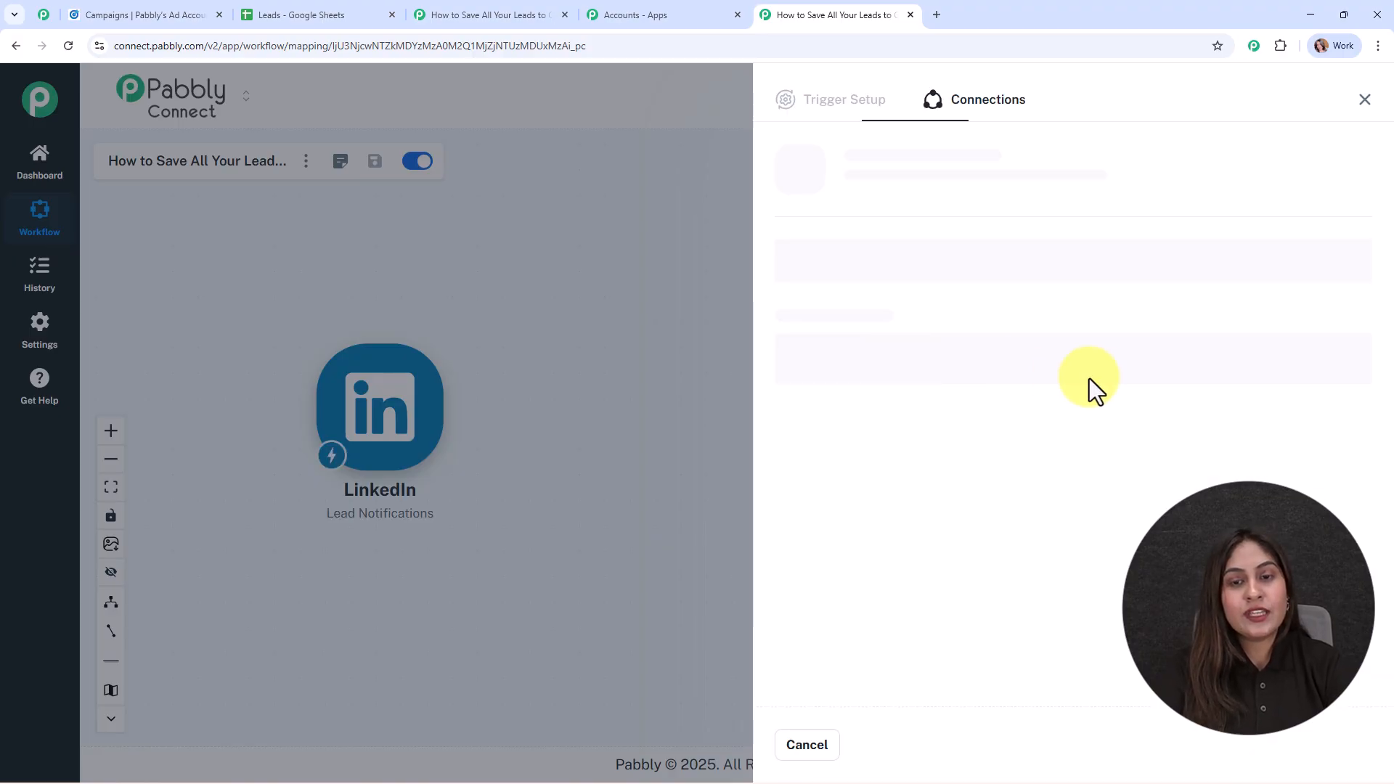
{"action": "left_click", "coordinate": [836, 234]}
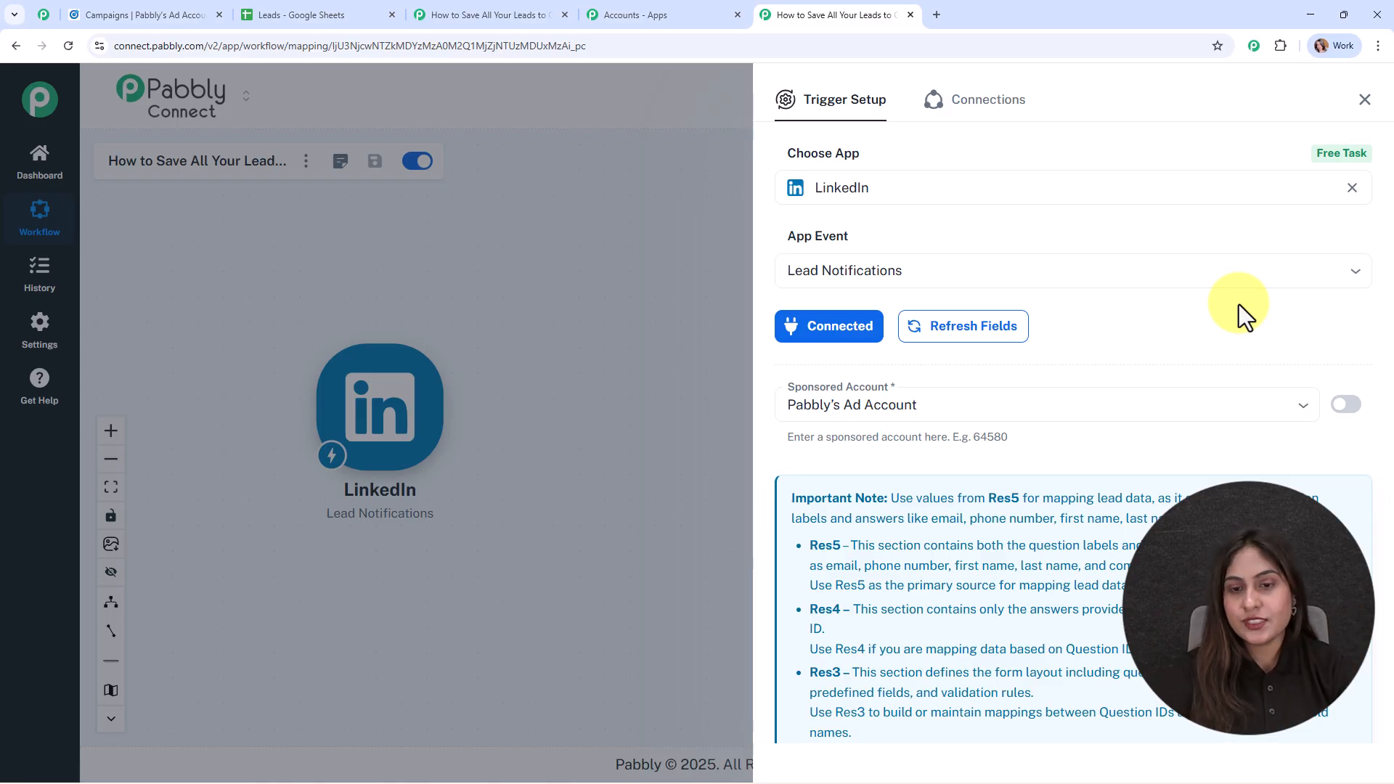
{"action": "scroll", "coordinate": [1239, 303], "scroll_direction": "down", "scroll_amount": 2}
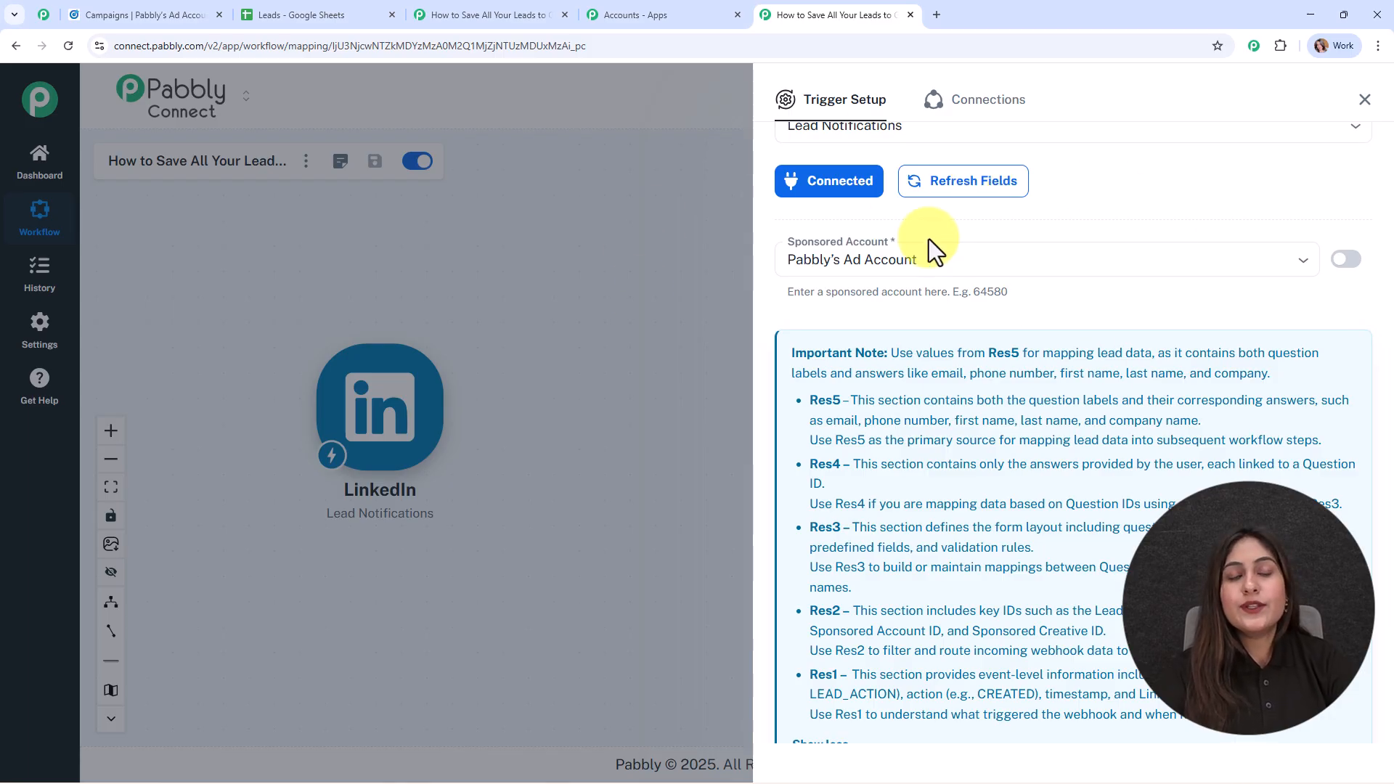
Choose Pabbly's Ad Account as the trigger's sponsored account and start waiting for a webhook response.
{"action": "left_click", "coordinate": [115, 12]}
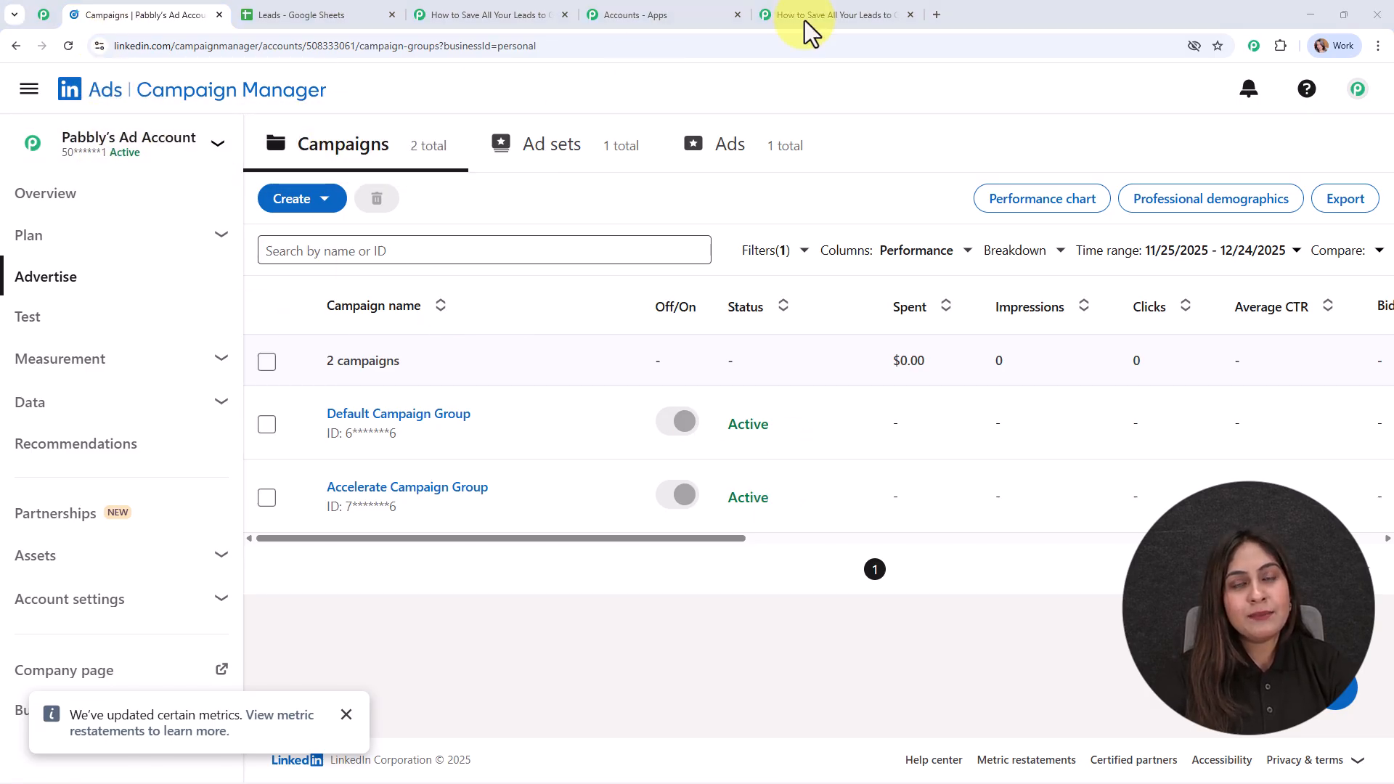
{"action": "left_click", "coordinate": [893, 13]}
{"action": "left_click", "coordinate": [912, 271]}
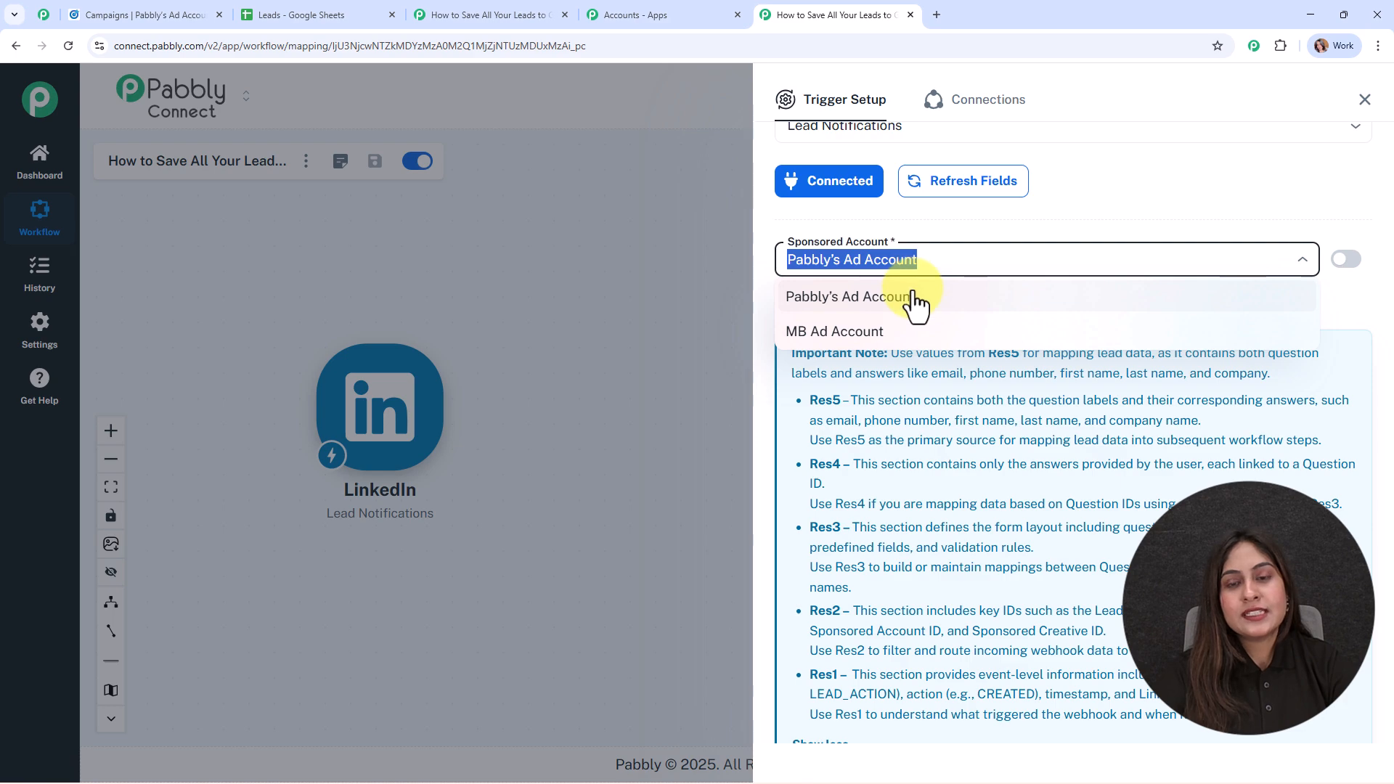
{"action": "left_click", "coordinate": [912, 294]}
{"action": "scroll", "coordinate": [912, 290], "scroll_direction": "down", "scroll_amount": 3}
{"action": "left_click", "coordinate": [833, 671]}
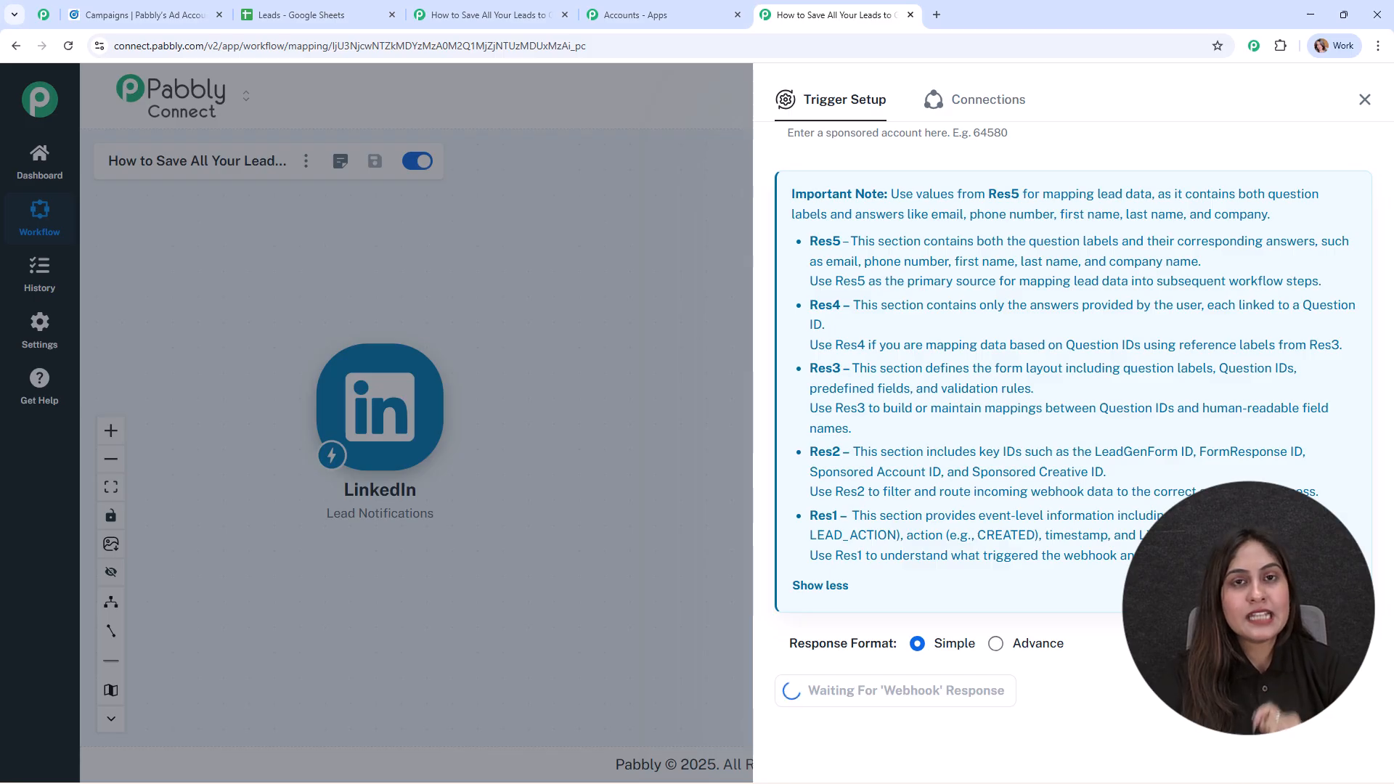
In LinkedIn Campaign Manager, open the Default Campaign Group's Pabbly Connect ad and bring up its Apply Now lead form.
{"action": "left_click", "coordinate": [138, 10]}
{"action": "left_click", "coordinate": [367, 425]}
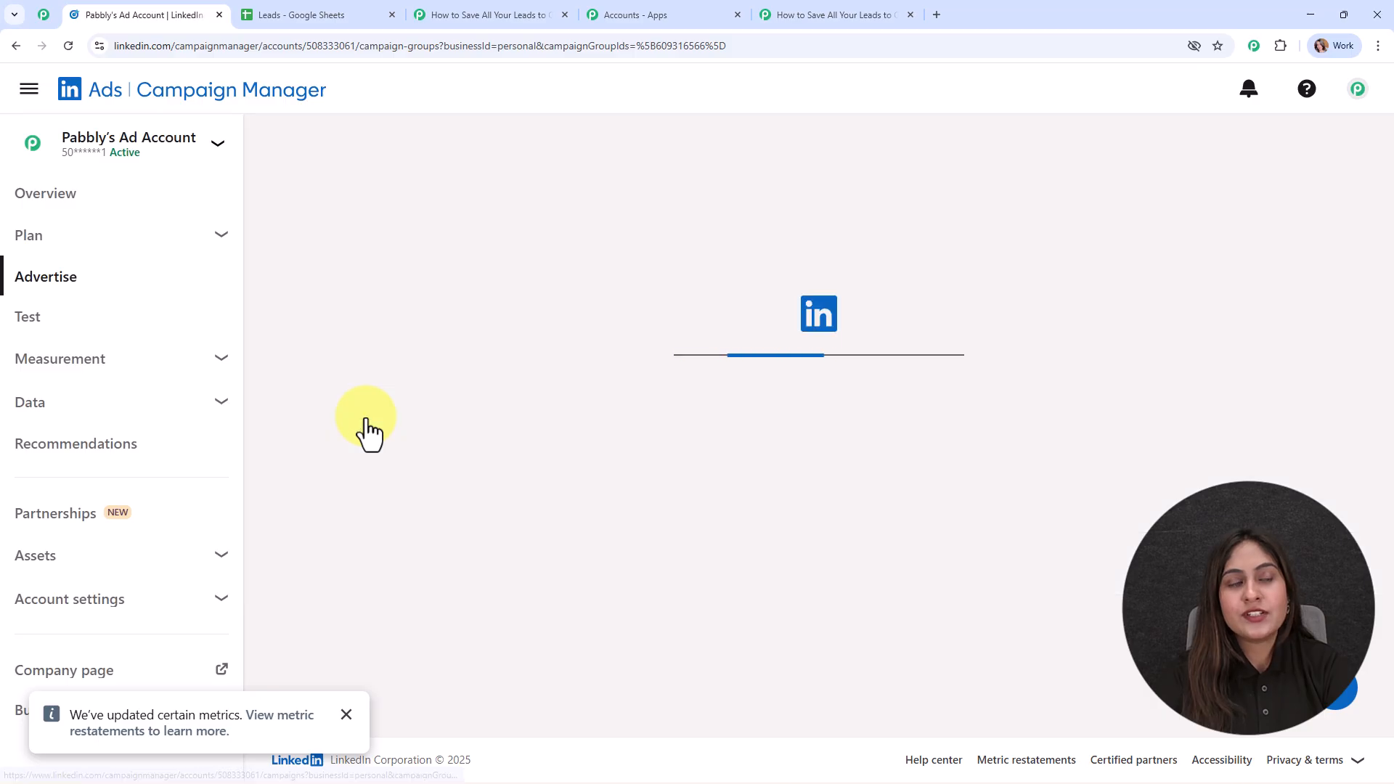
{"action": "left_click", "coordinate": [367, 430]}
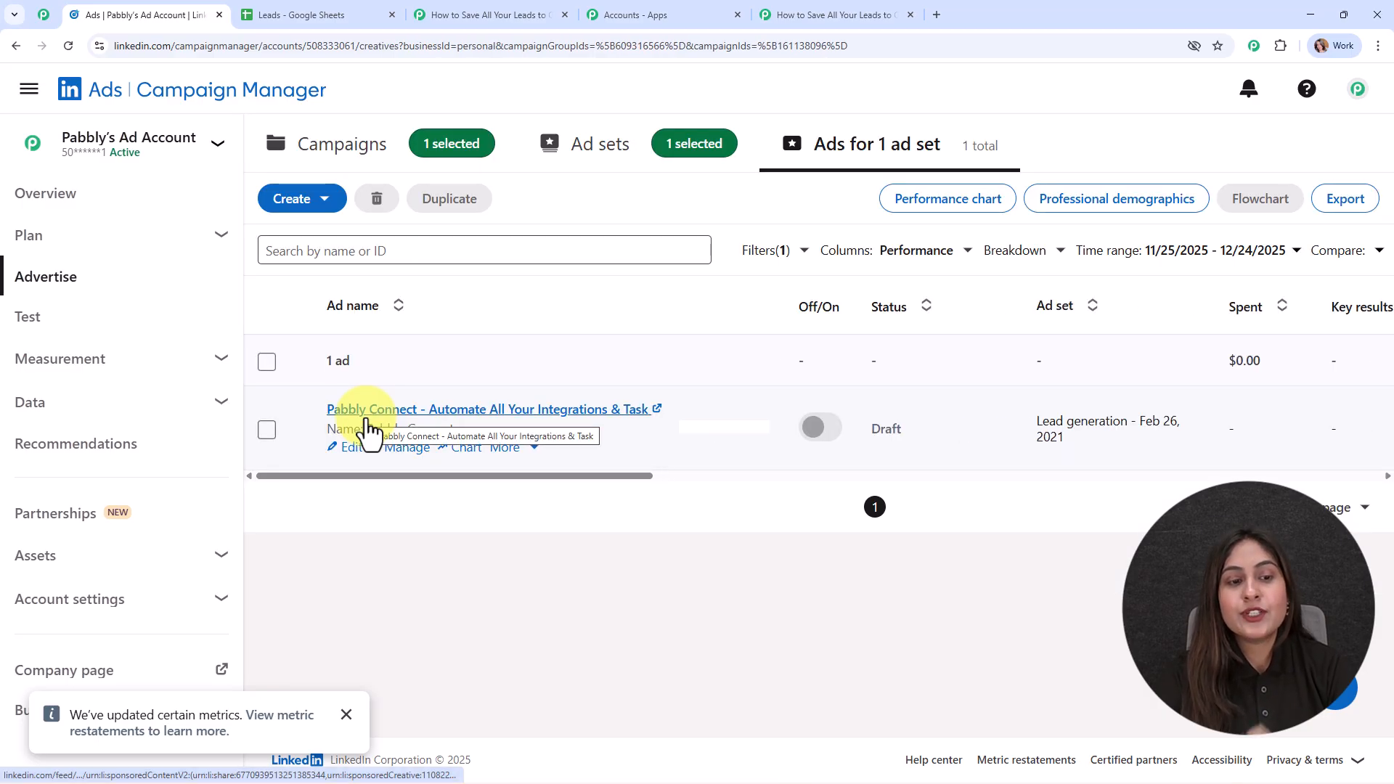
{"action": "left_click", "coordinate": [368, 416]}
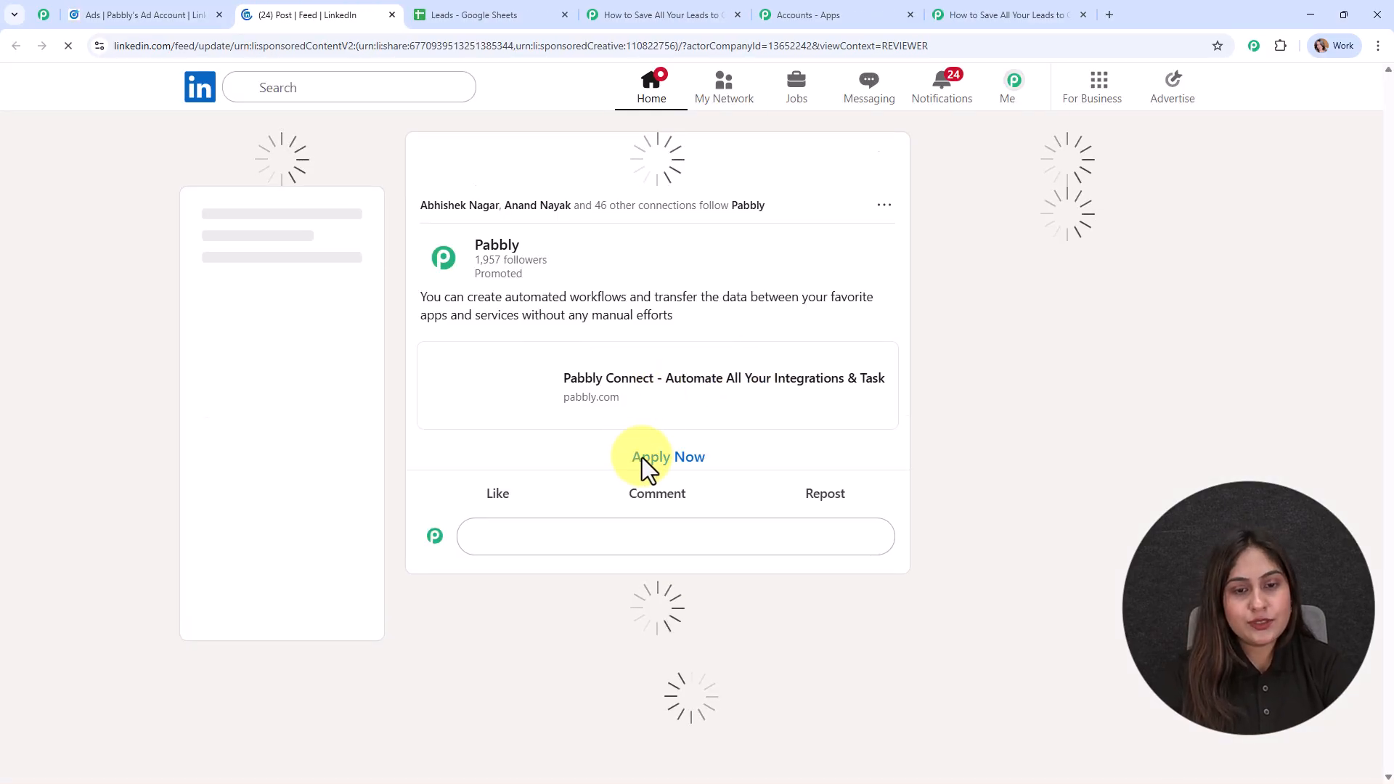
{"action": "left_click", "coordinate": [646, 408]}
Fill in the test lead's email address and phone number in the lead form and submit it.
{"action": "scroll", "coordinate": [628, 355], "scroll_direction": "down", "scroll_amount": 2}
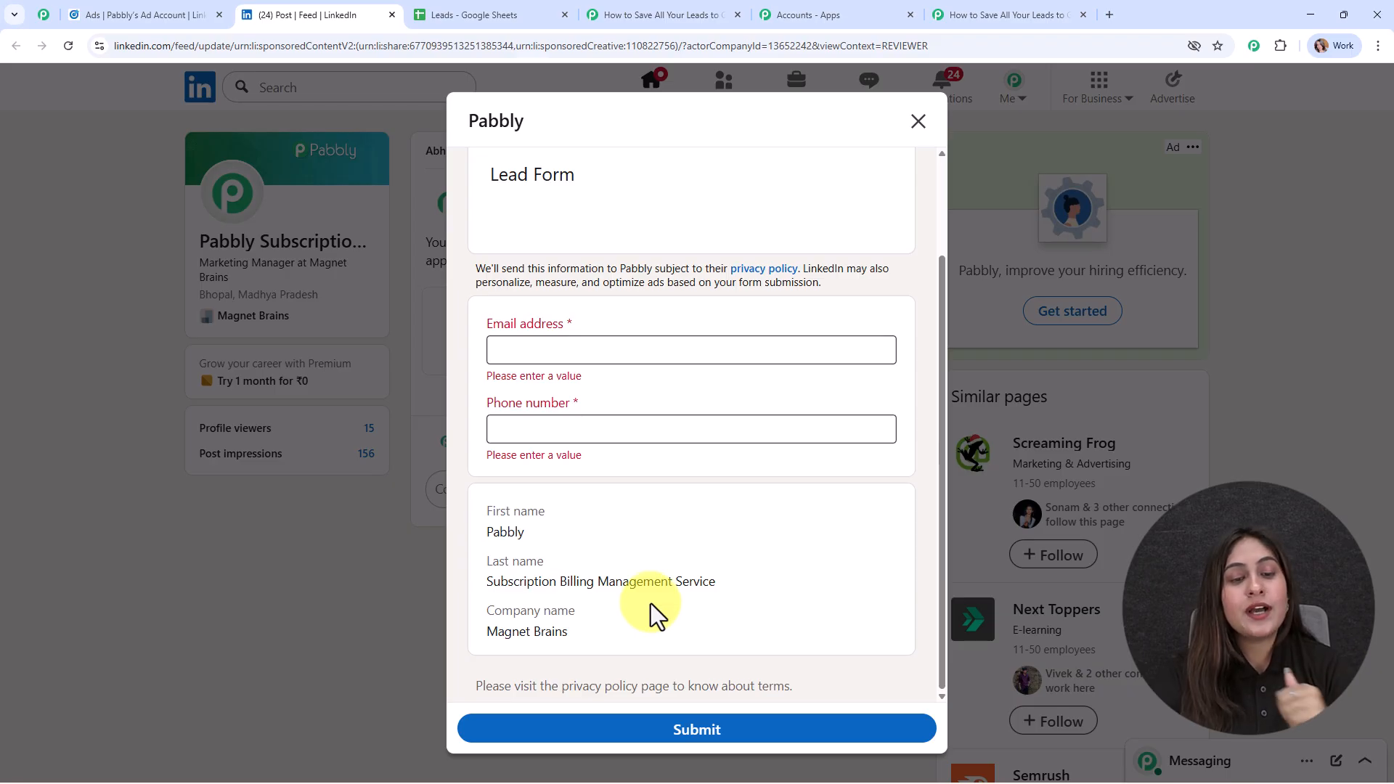
{"action": "left_click", "coordinate": [556, 355]}
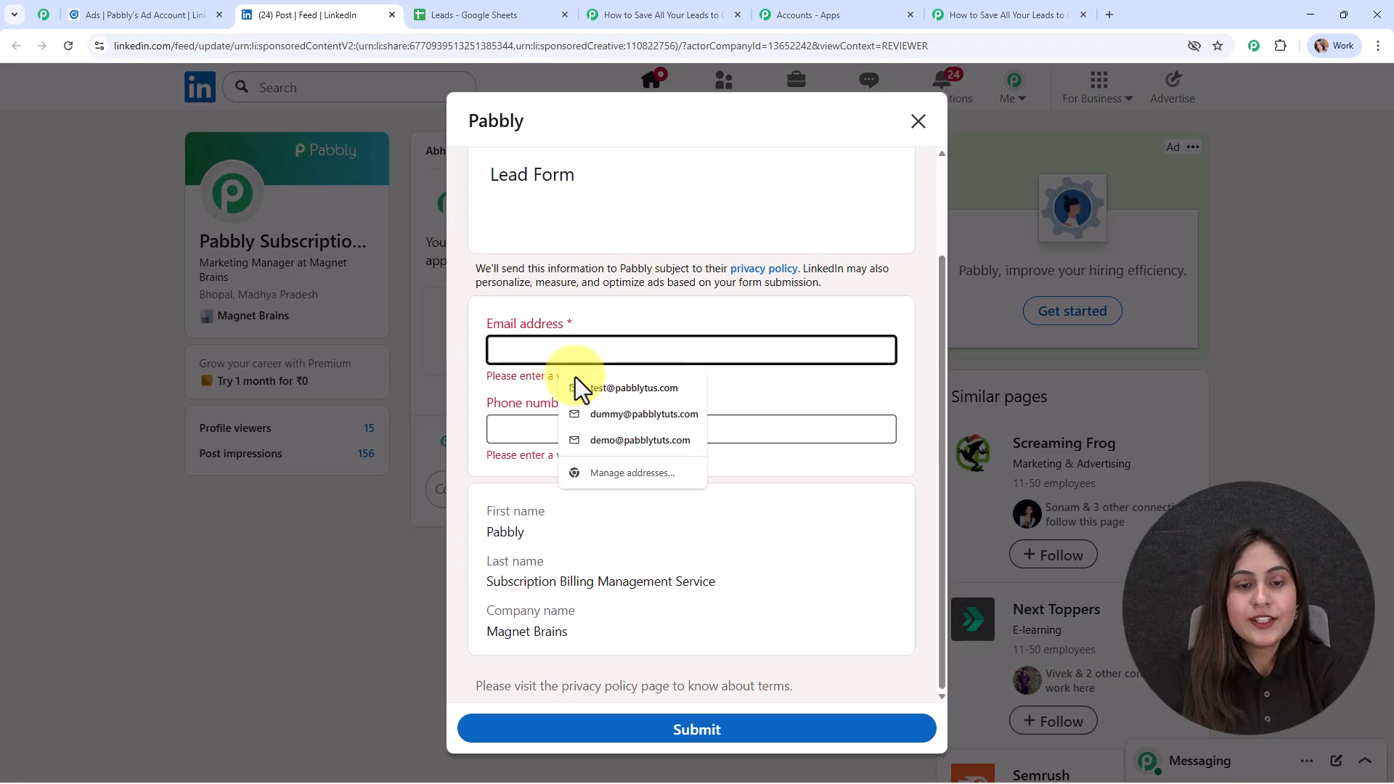
{"action": "left_click", "coordinate": [594, 416]}
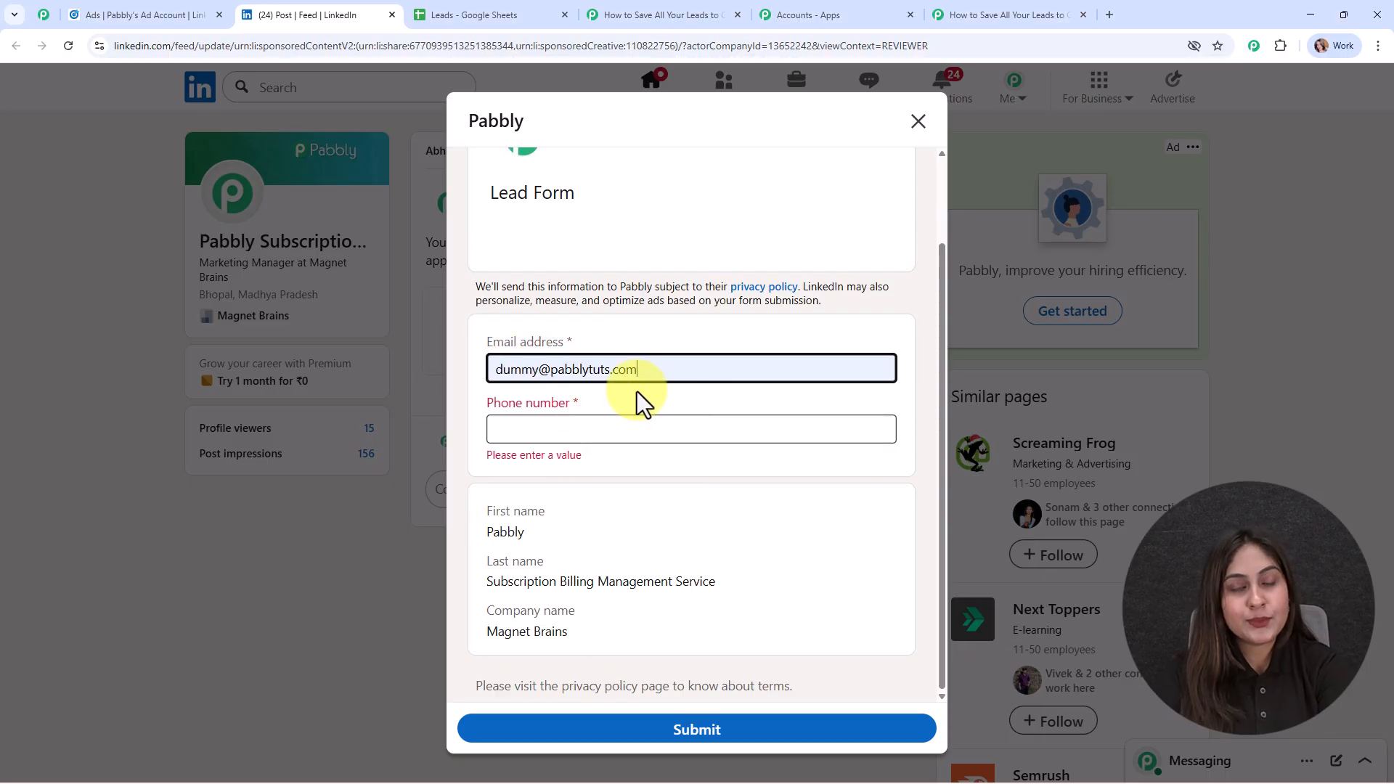
{"action": "left_click", "coordinate": [576, 434]}
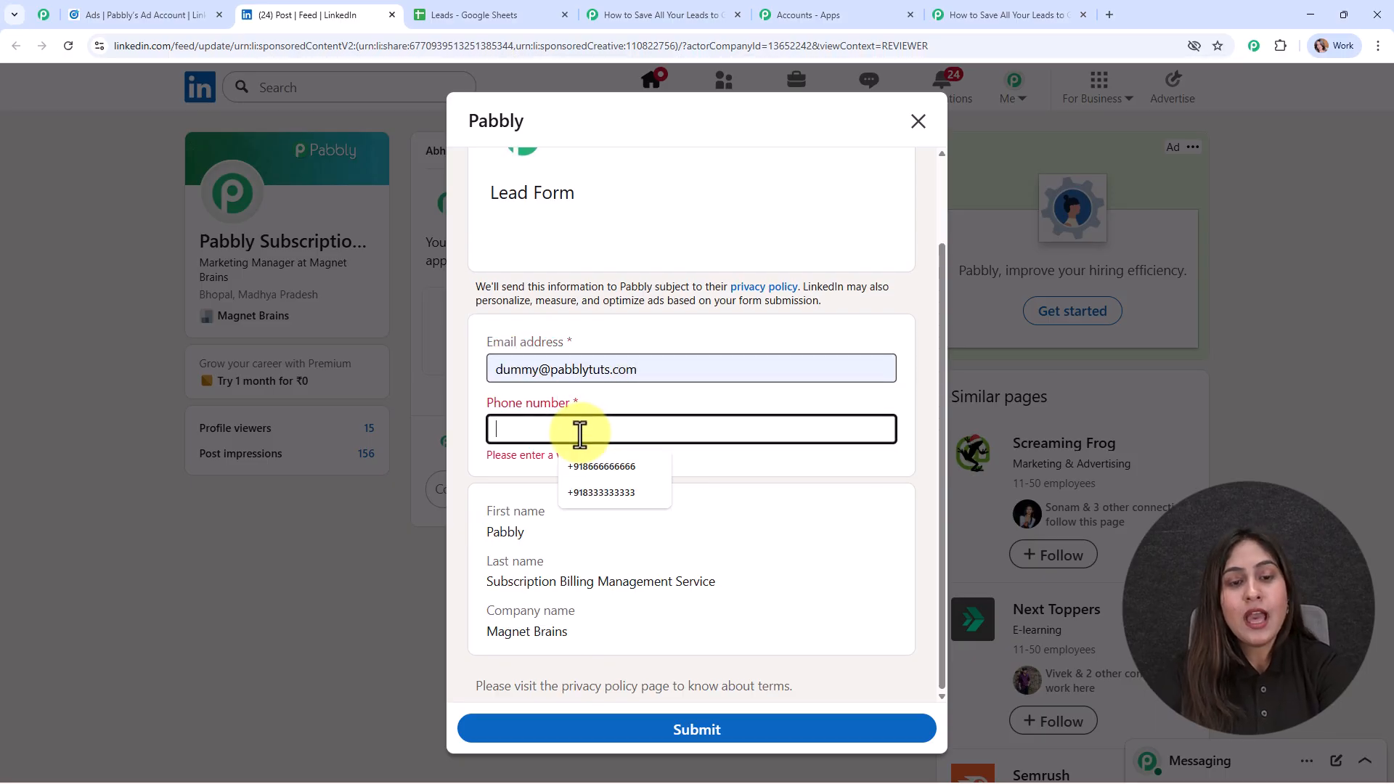
{"action": "left_click", "coordinate": [593, 469]}
{"action": "left_click", "coordinate": [730, 725]}
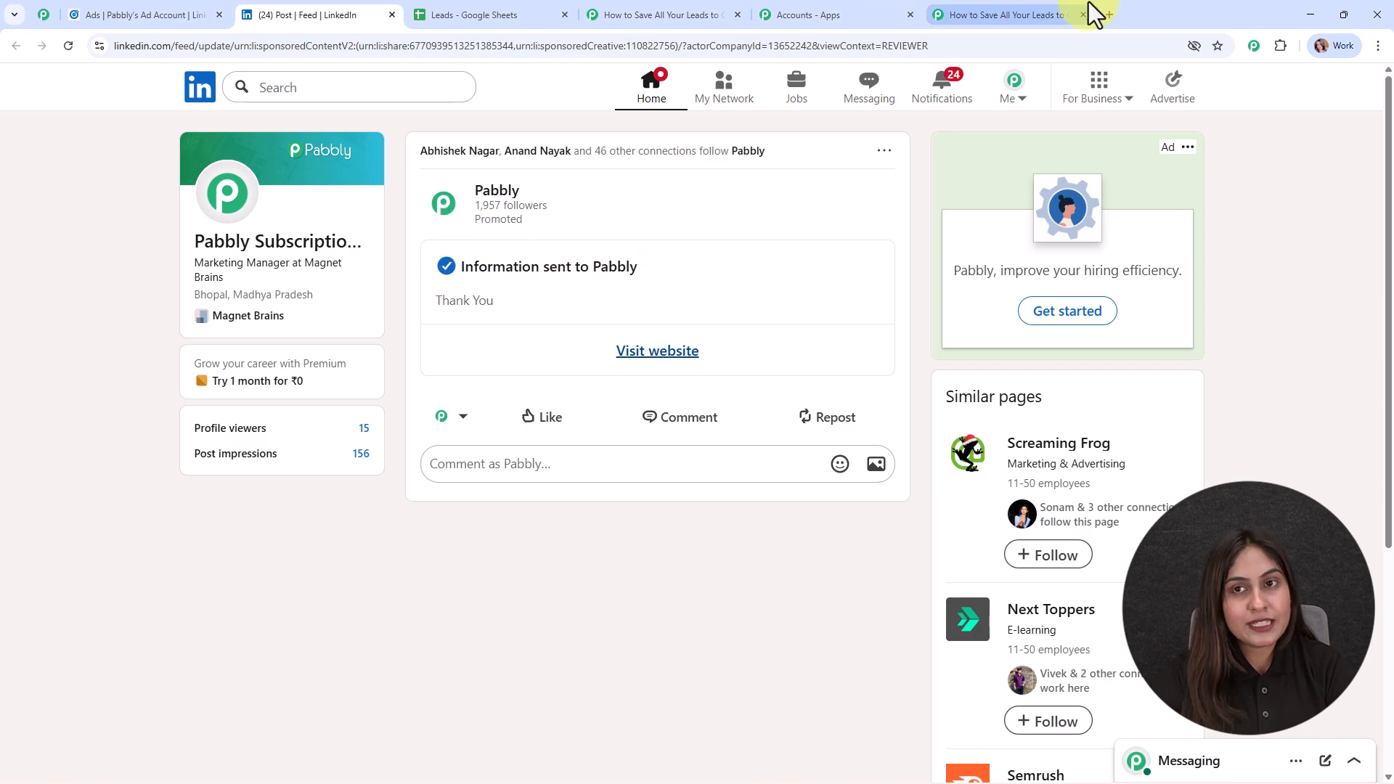
Check the captured lead response in the Pabbly Connect trigger and the column headers of the Leads spreadsheet in Google Sheets.
{"action": "left_click", "coordinate": [985, 4]}
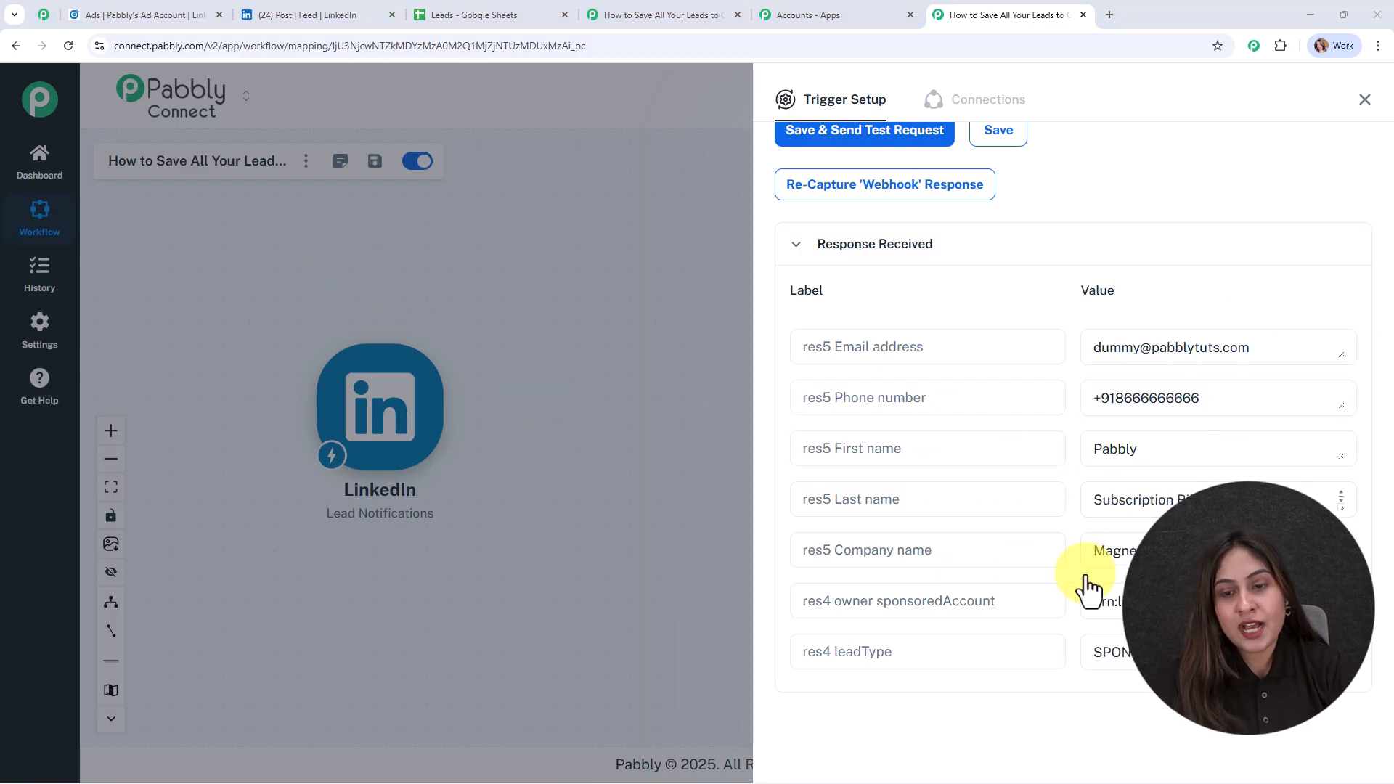
{"action": "left_click", "coordinate": [1362, 100]}
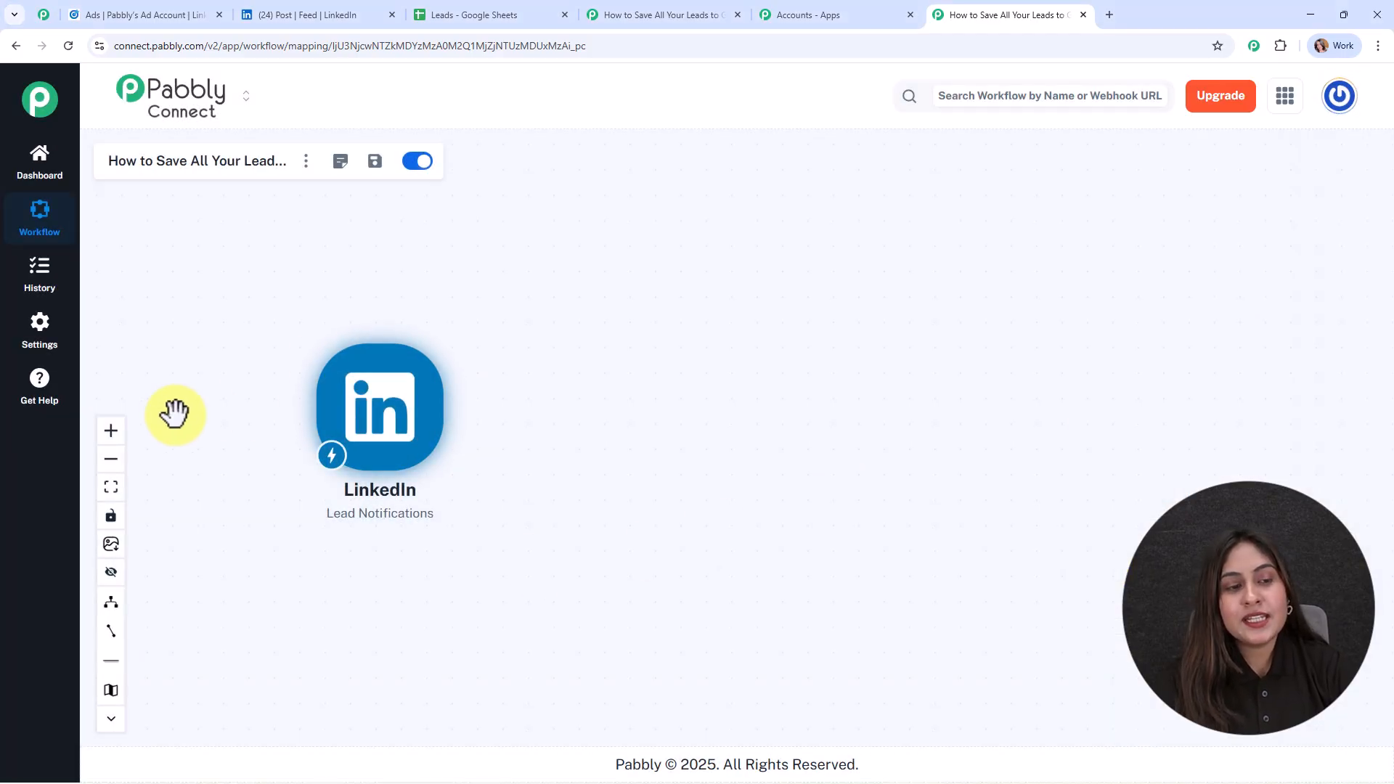
{"action": "left_click", "coordinate": [111, 432]}
{"action": "left_click", "coordinate": [110, 431]}
{"action": "left_click_drag", "start_coordinate": [238, 412], "coordinate": [418, 416]}
{"action": "left_click", "coordinate": [444, 11]}
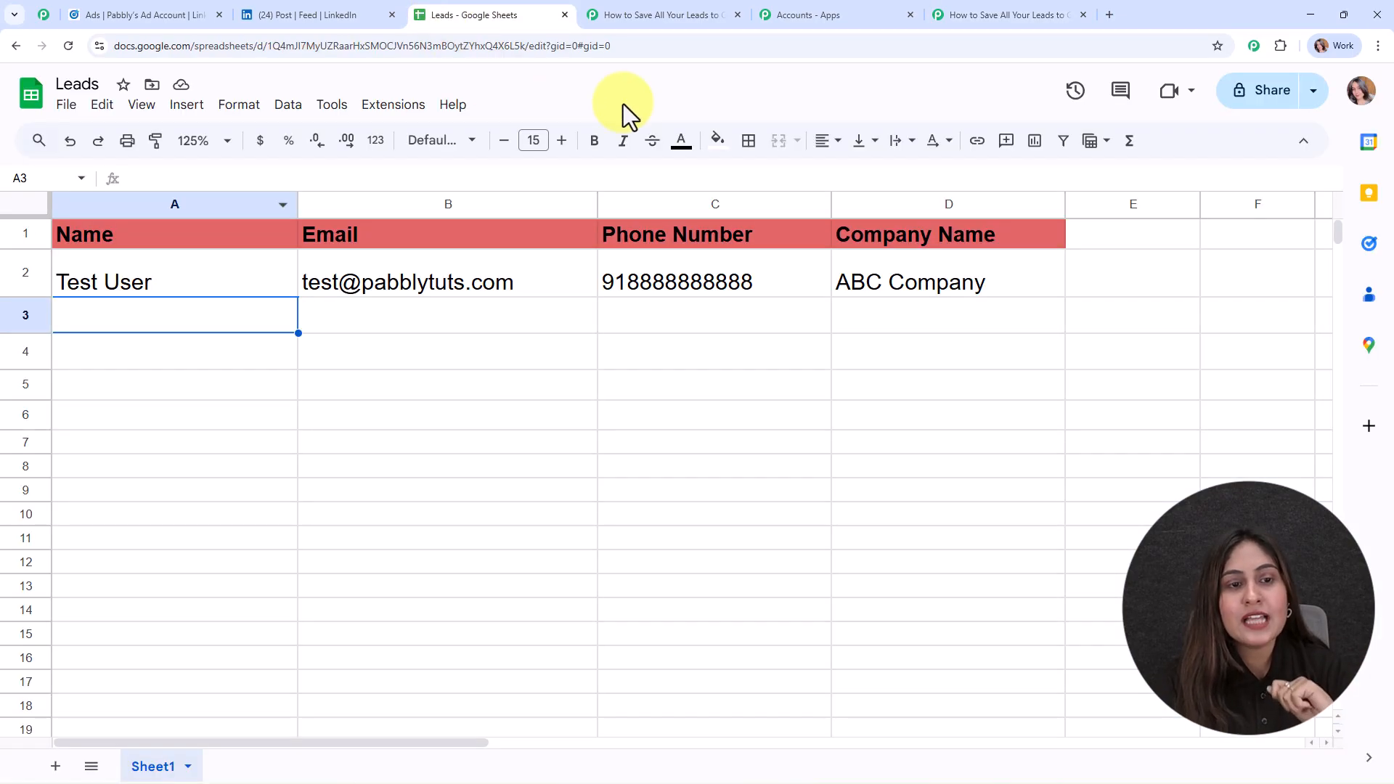
In the Pabbly Connect workflow, add a Google Sheets action after the LinkedIn trigger with Add New Row as its event.
{"action": "left_click", "coordinate": [966, 14]}
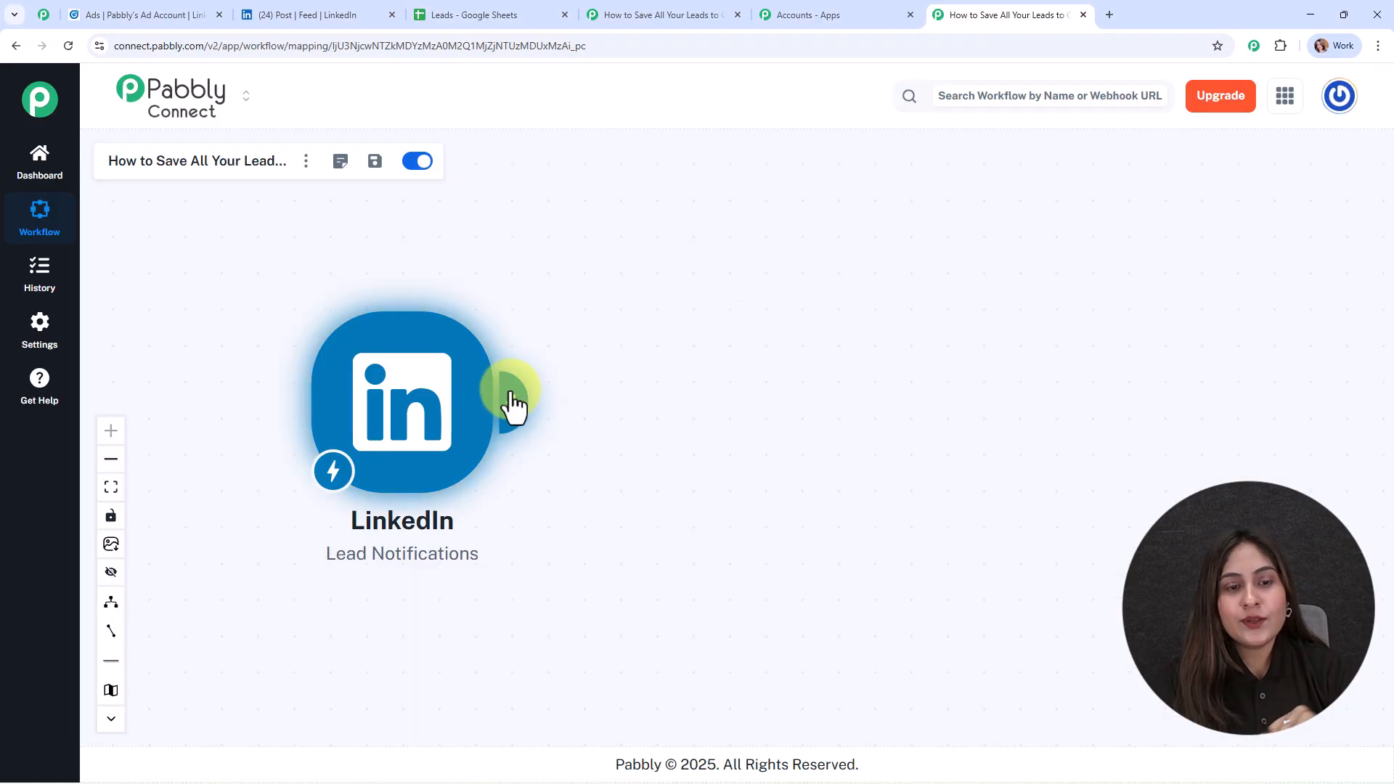
{"action": "left_click", "coordinate": [512, 403]}
{"action": "type", "text": "shn"}
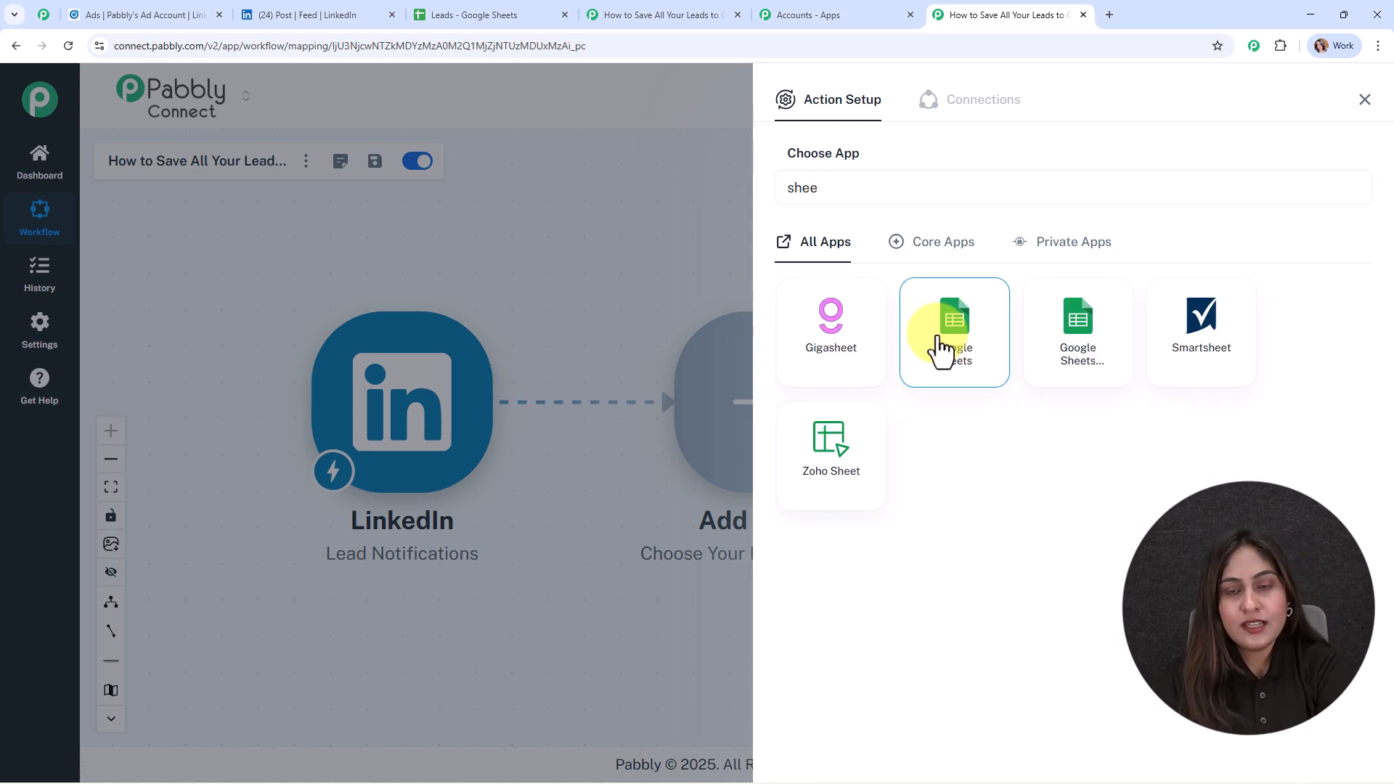
{"action": "left_click", "coordinate": [937, 341]}
{"action": "left_click", "coordinate": [852, 274]}
{"action": "left_click", "coordinate": [875, 327]}
Create a new Google Sheets connection for the action by signing in with the work Google account and granting access.
{"action": "left_click", "coordinate": [870, 338]}
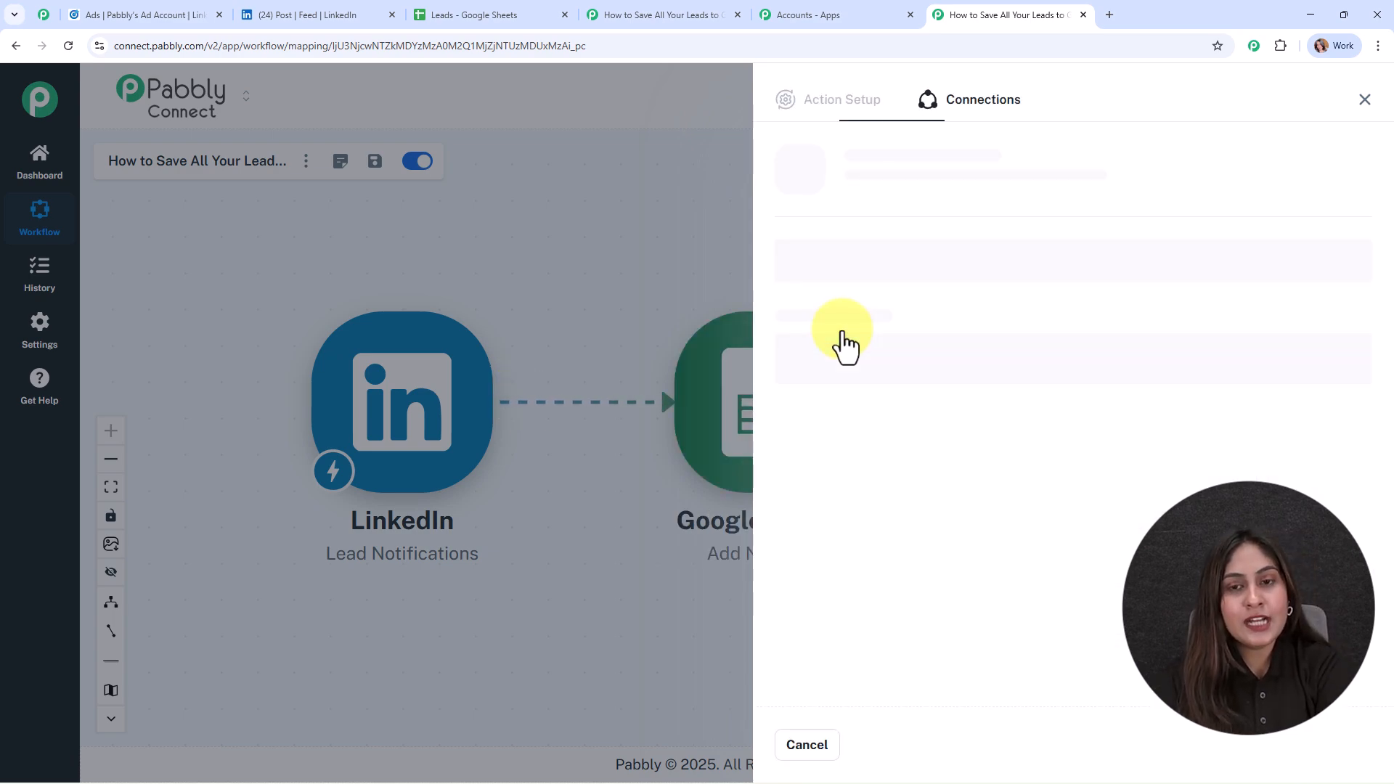
{"action": "left_click", "coordinate": [827, 243]}
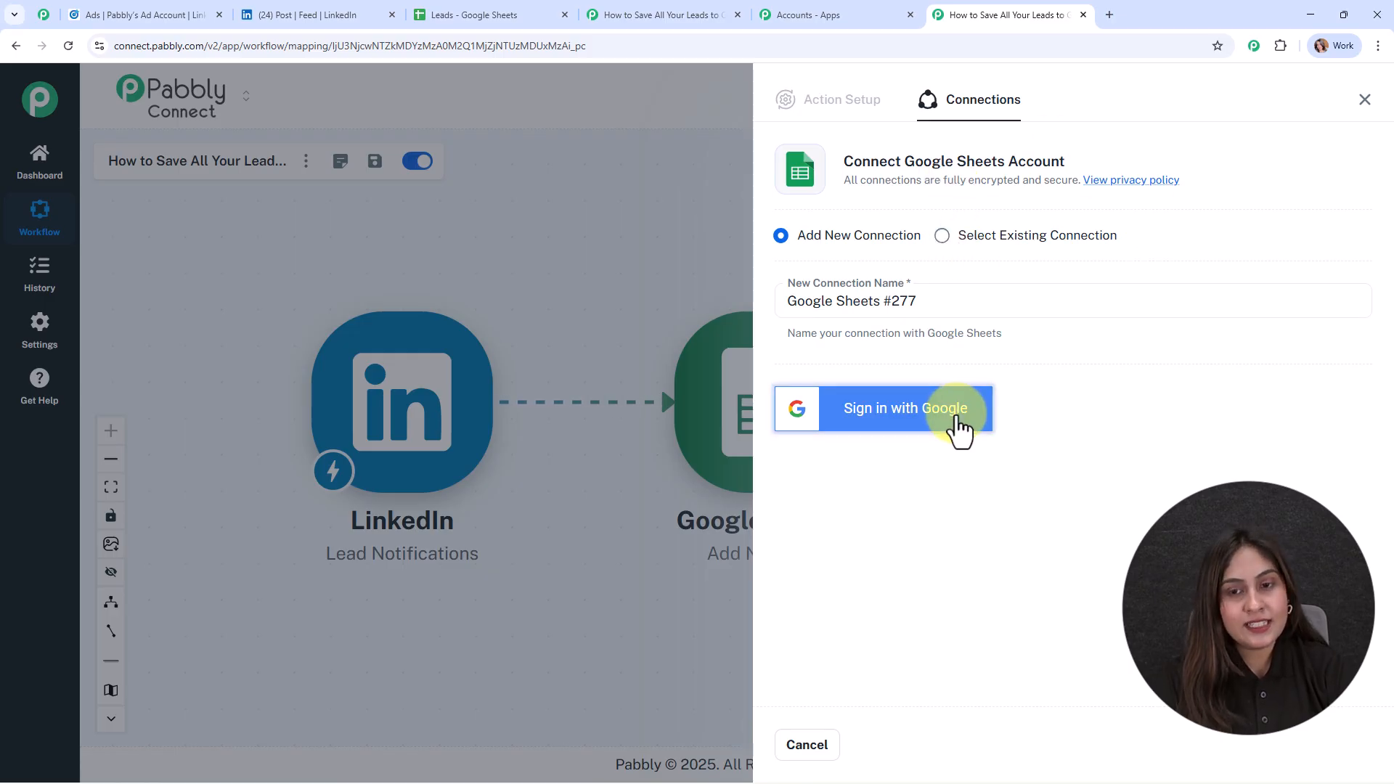
{"action": "left_click", "coordinate": [900, 415]}
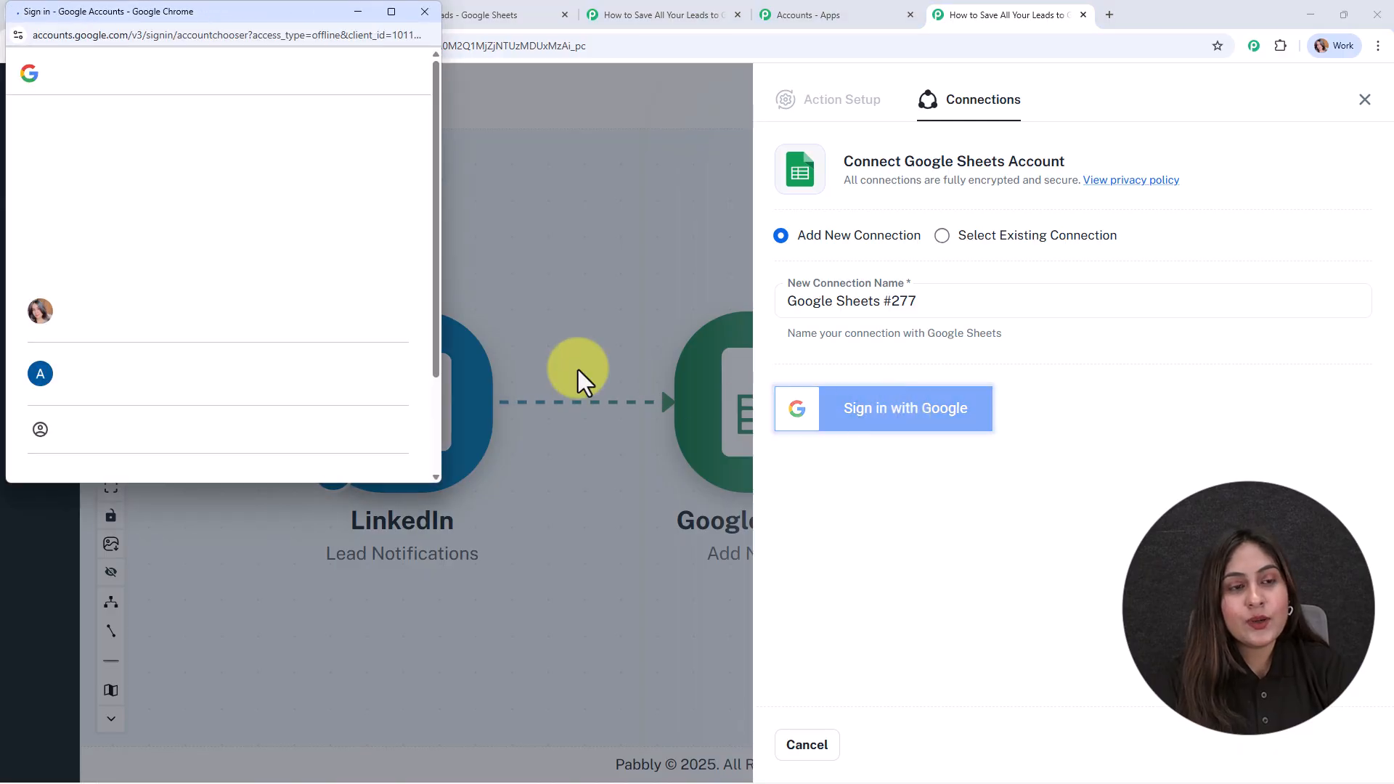
{"action": "left_click", "coordinate": [176, 317]}
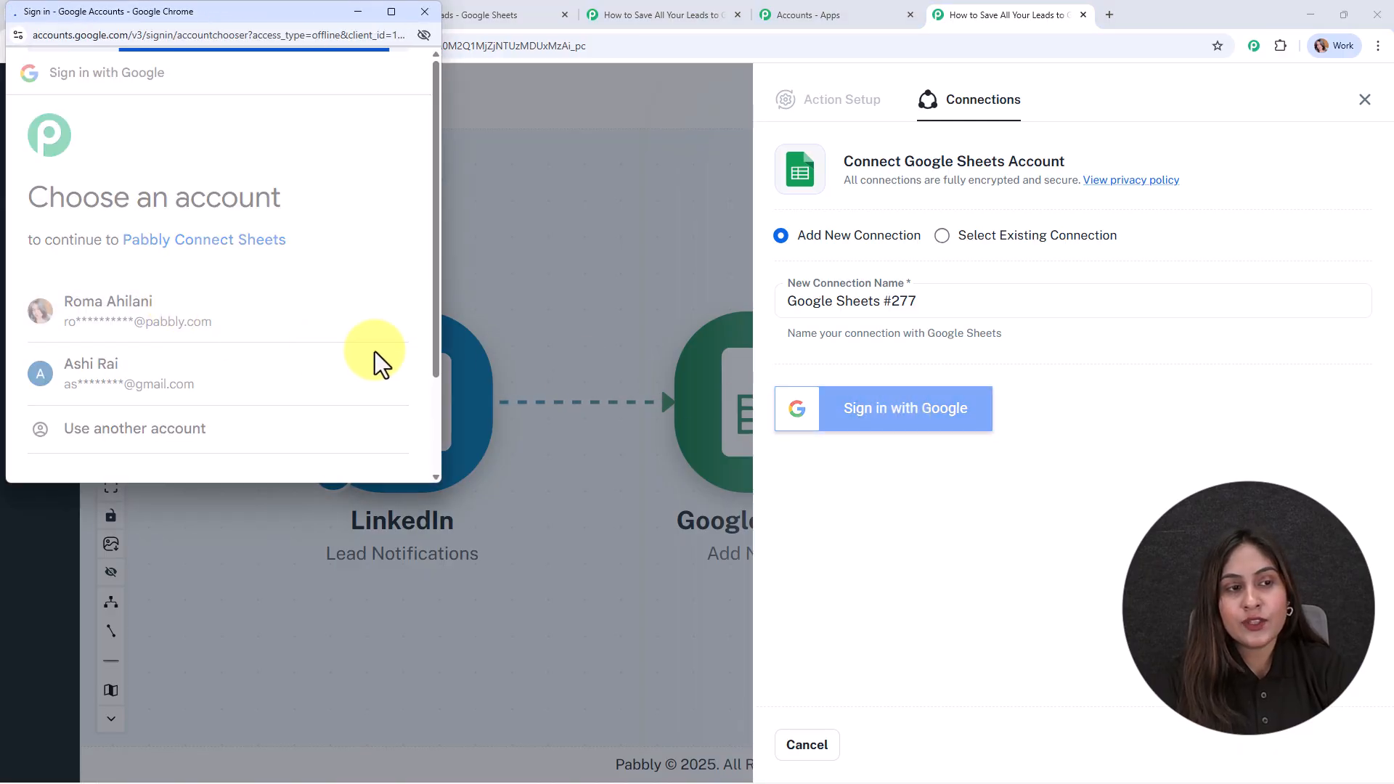
{"action": "scroll", "coordinate": [375, 352], "scroll_direction": "down", "scroll_amount": 5}
{"action": "left_click", "coordinate": [332, 386]}
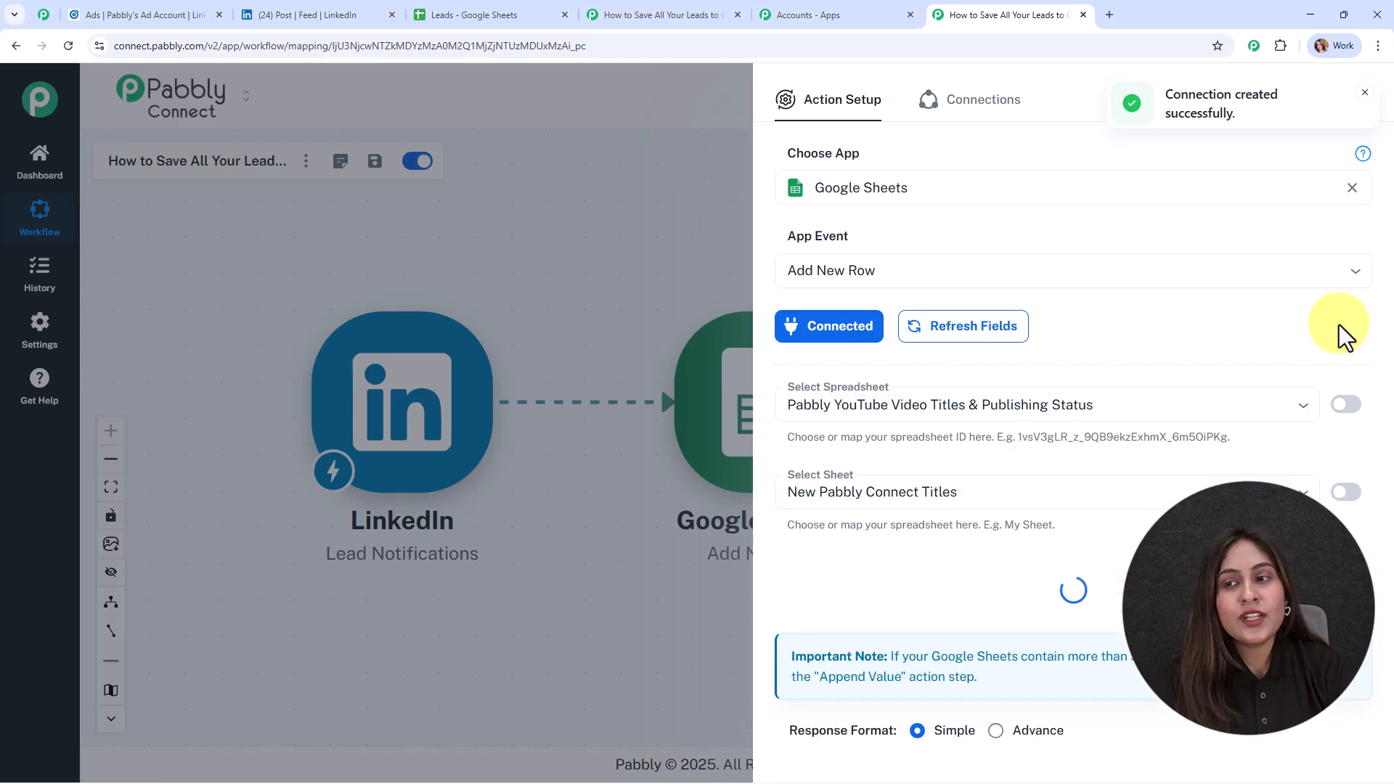
Set the action's spreadsheet to Leads and its sheet to Sheet1, checking the sheet name in Google Sheets.
{"action": "scroll", "coordinate": [1339, 324], "scroll_direction": "down", "scroll_amount": 1}
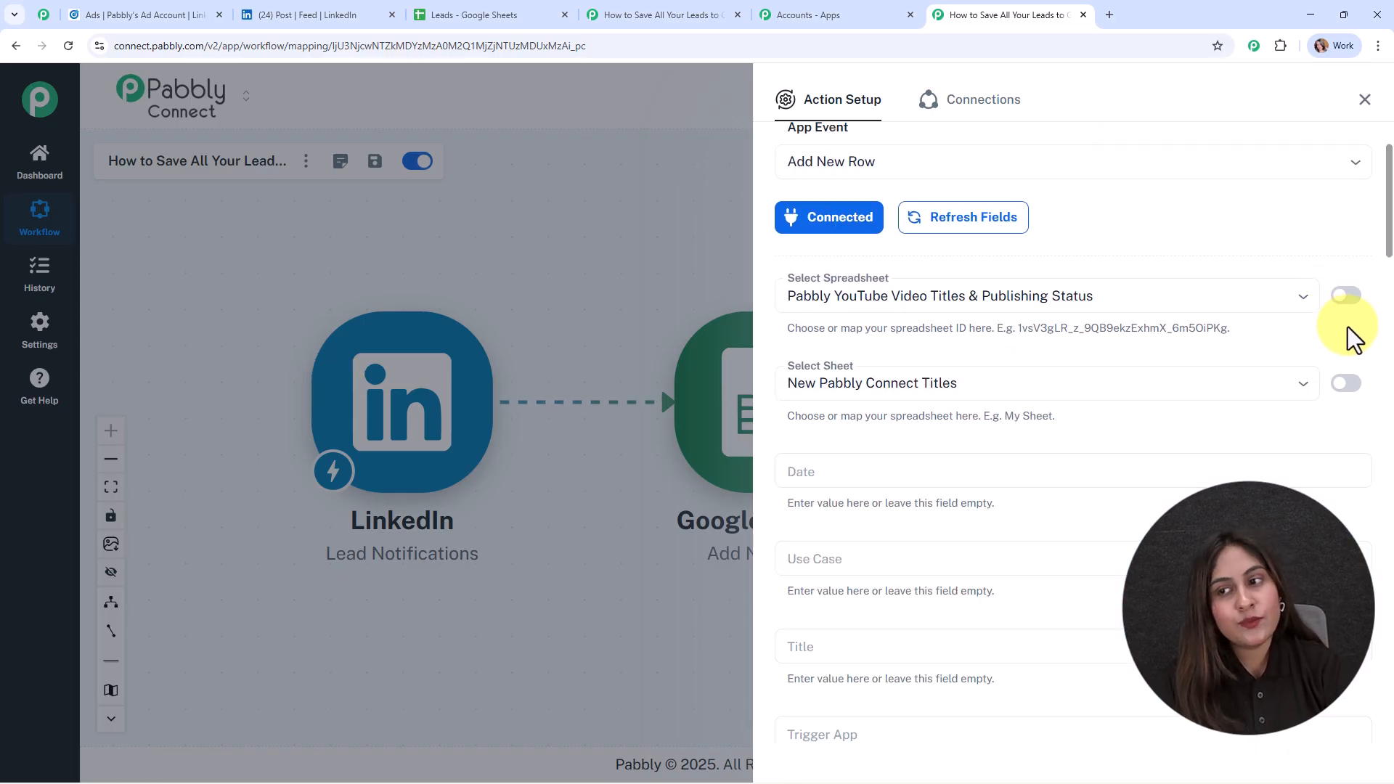
{"action": "scroll", "coordinate": [1348, 327], "scroll_direction": "down", "scroll_amount": 1}
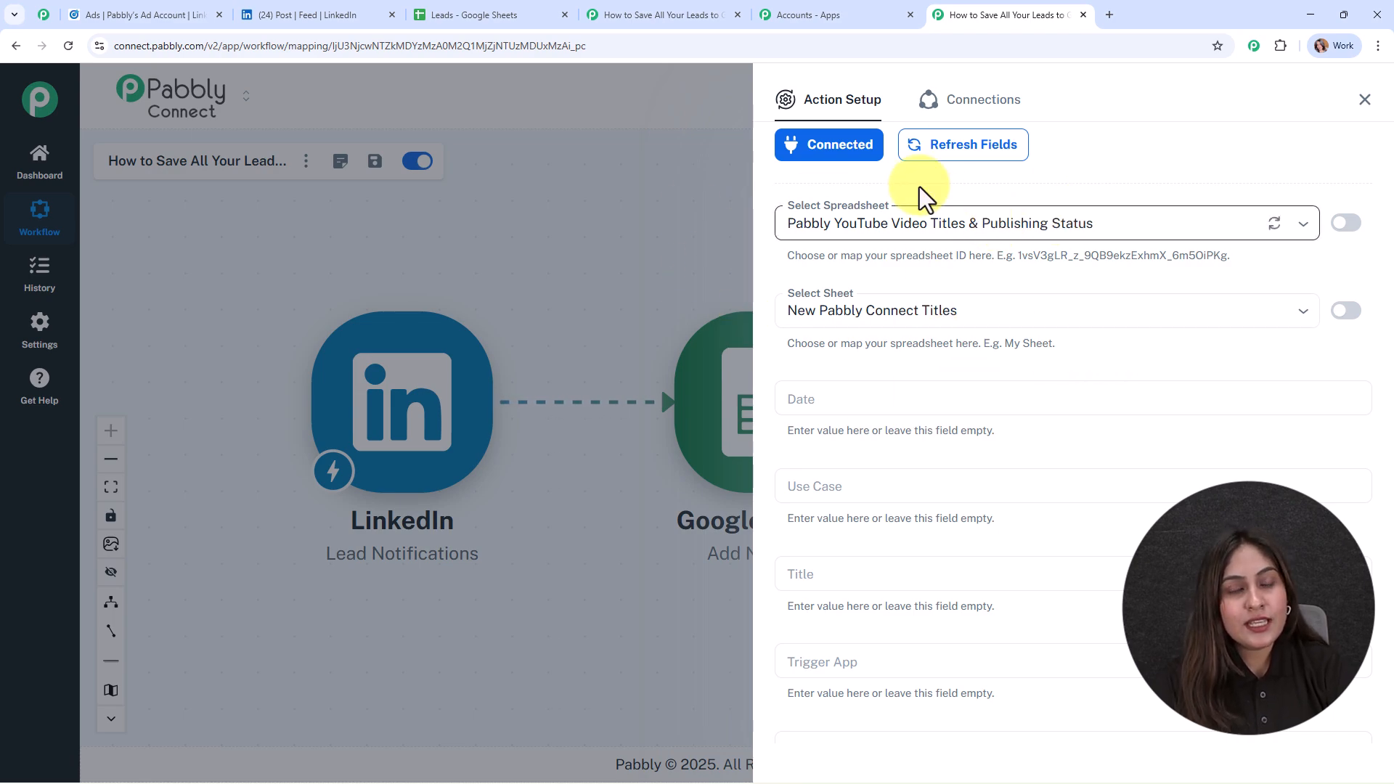
{"action": "left_click", "coordinate": [479, 14]}
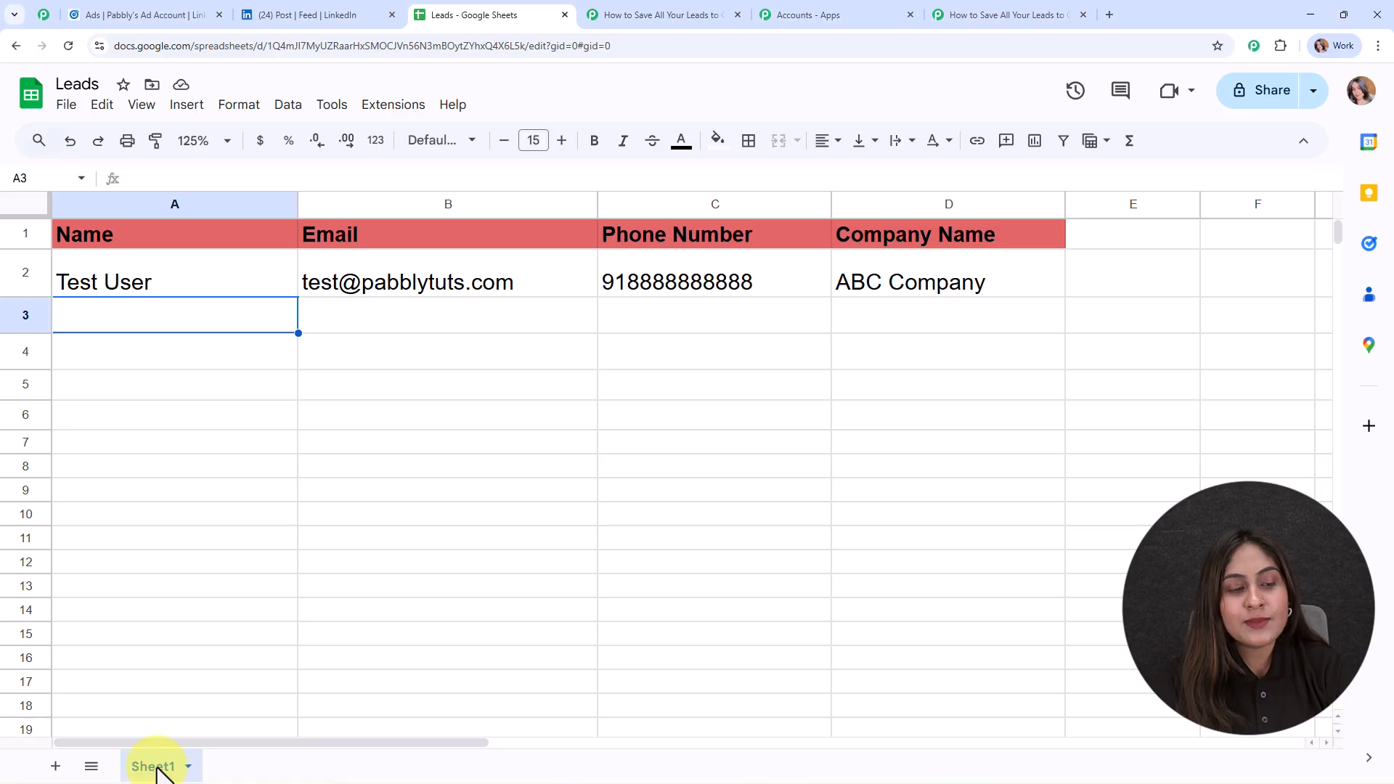
{"action": "left_click", "coordinate": [1002, 14]}
{"action": "left_click", "coordinate": [948, 214]}
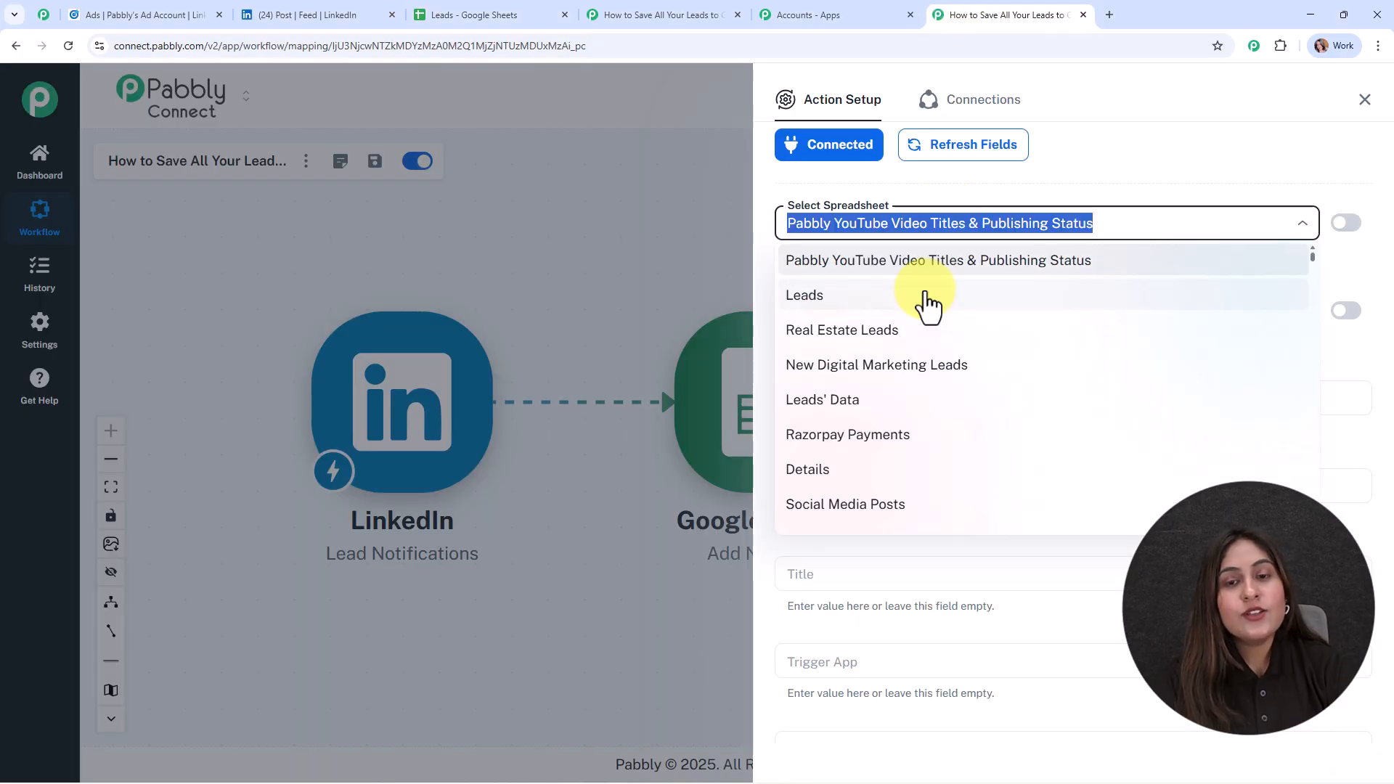
{"action": "left_click", "coordinate": [928, 298]}
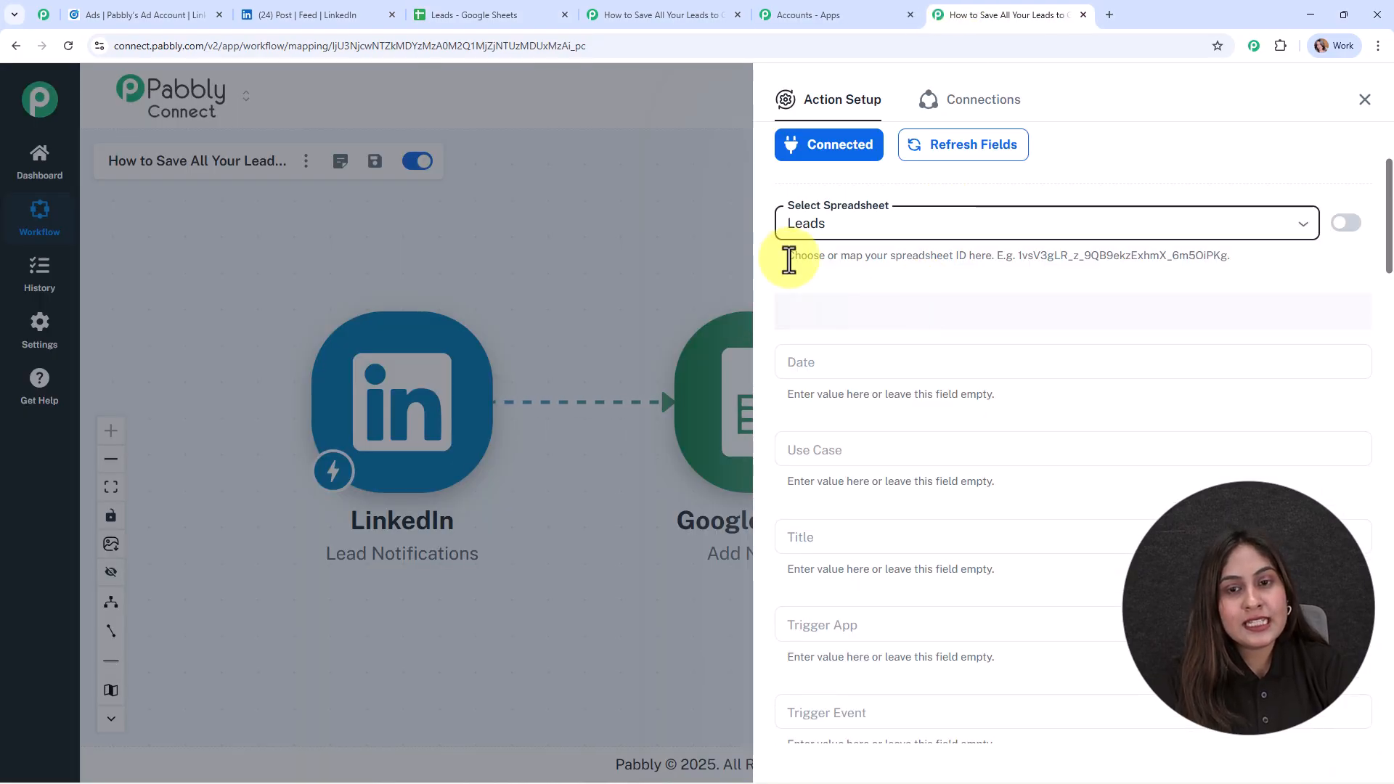
{"action": "left_click", "coordinate": [900, 374]}
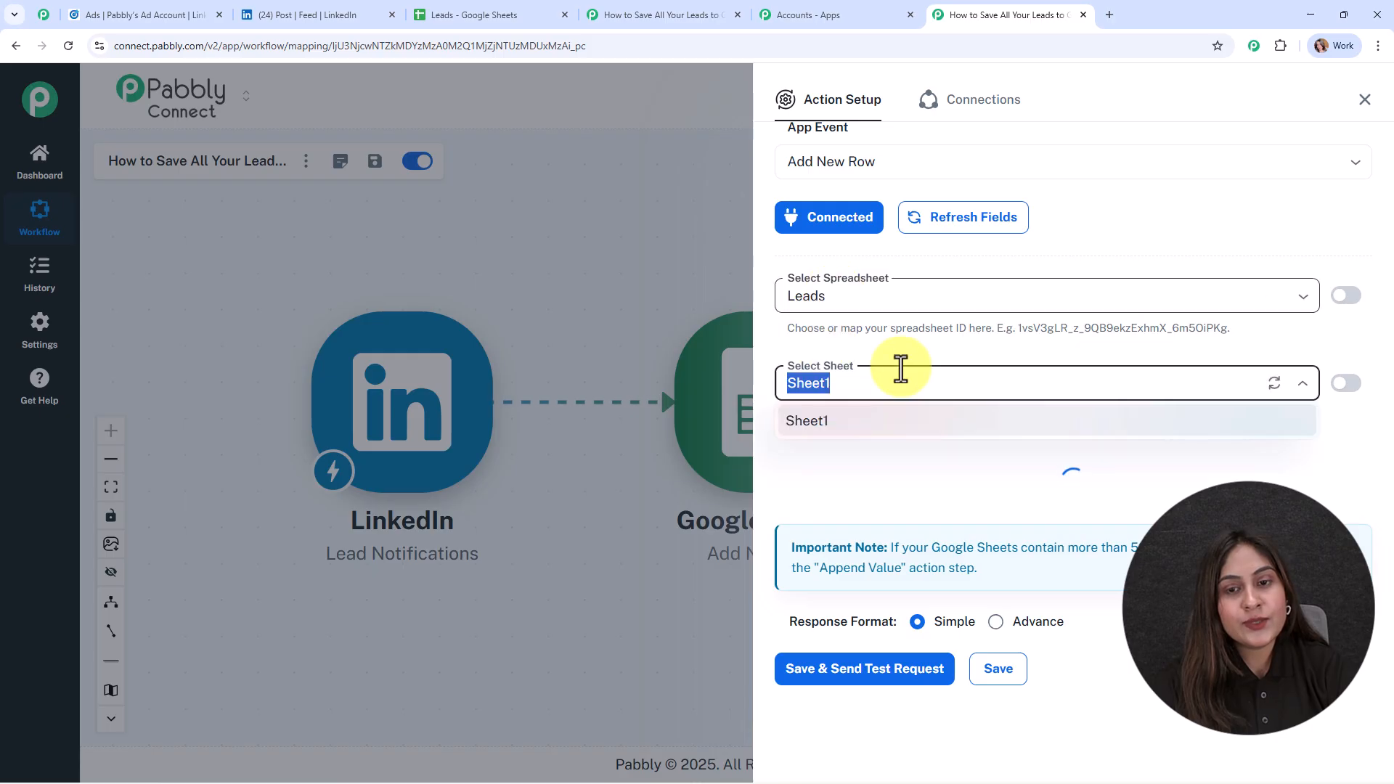
{"action": "left_click", "coordinate": [903, 421]}
Compare the action's fields with the Leads column headers and map Name to the LinkedIn lead's first name and last name.
{"action": "scroll", "coordinate": [1007, 249], "scroll_direction": "down", "scroll_amount": 4}
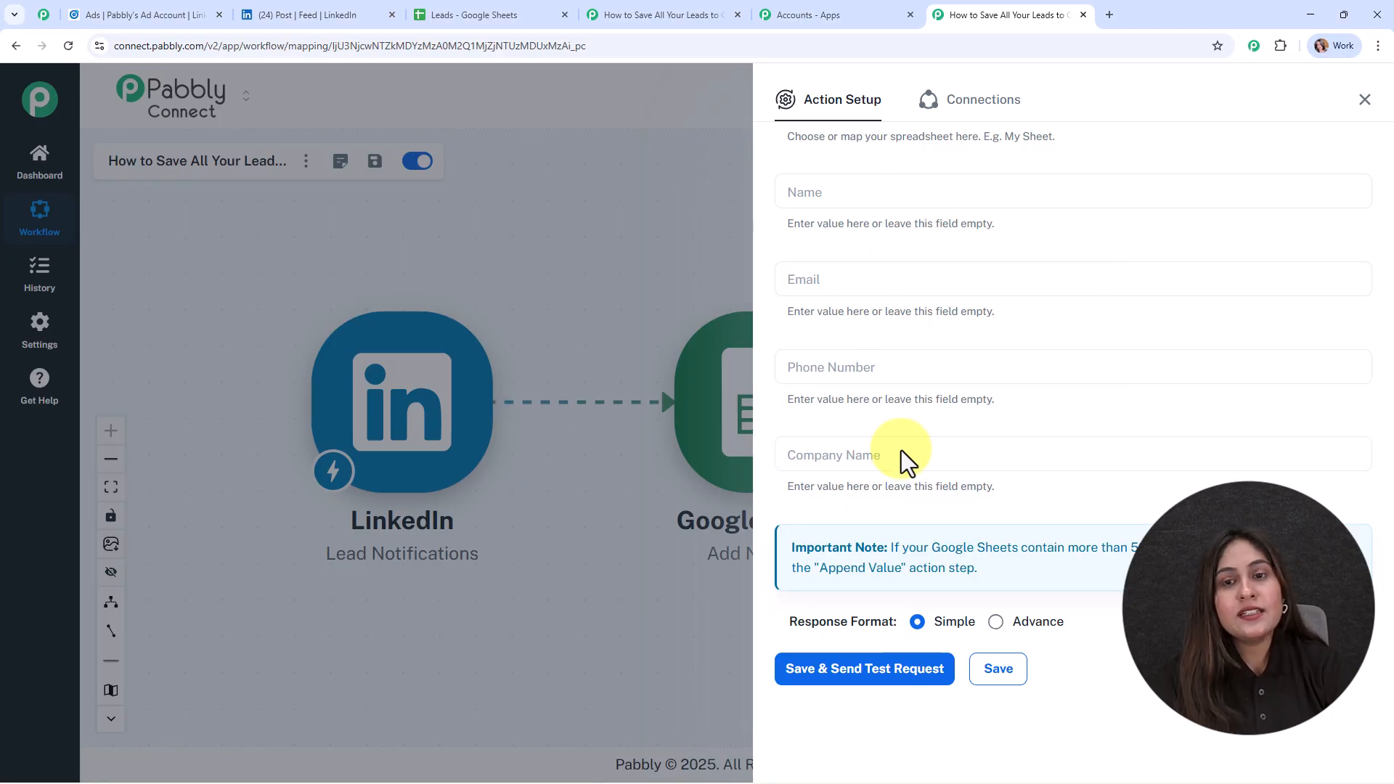
{"action": "left_click", "coordinate": [458, 10]}
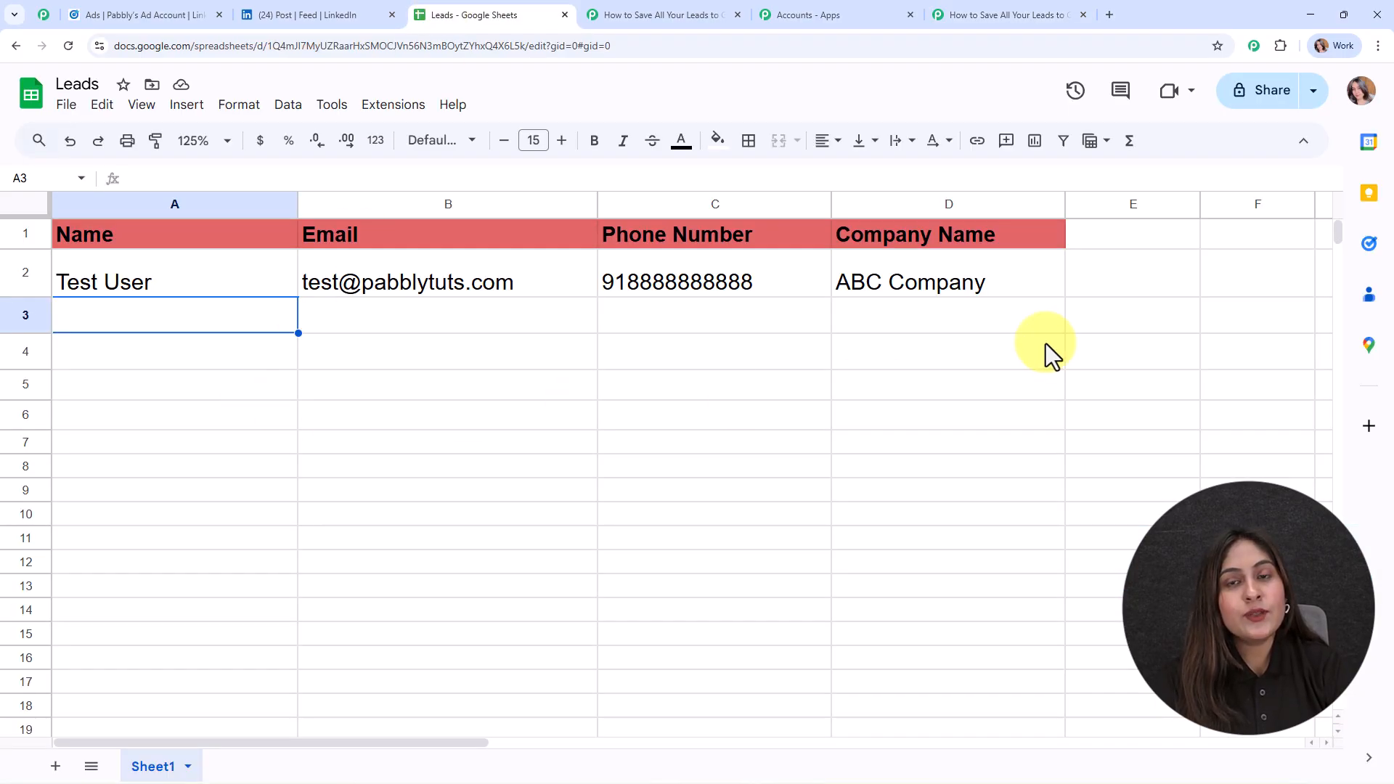
{"action": "left_click", "coordinate": [937, 15]}
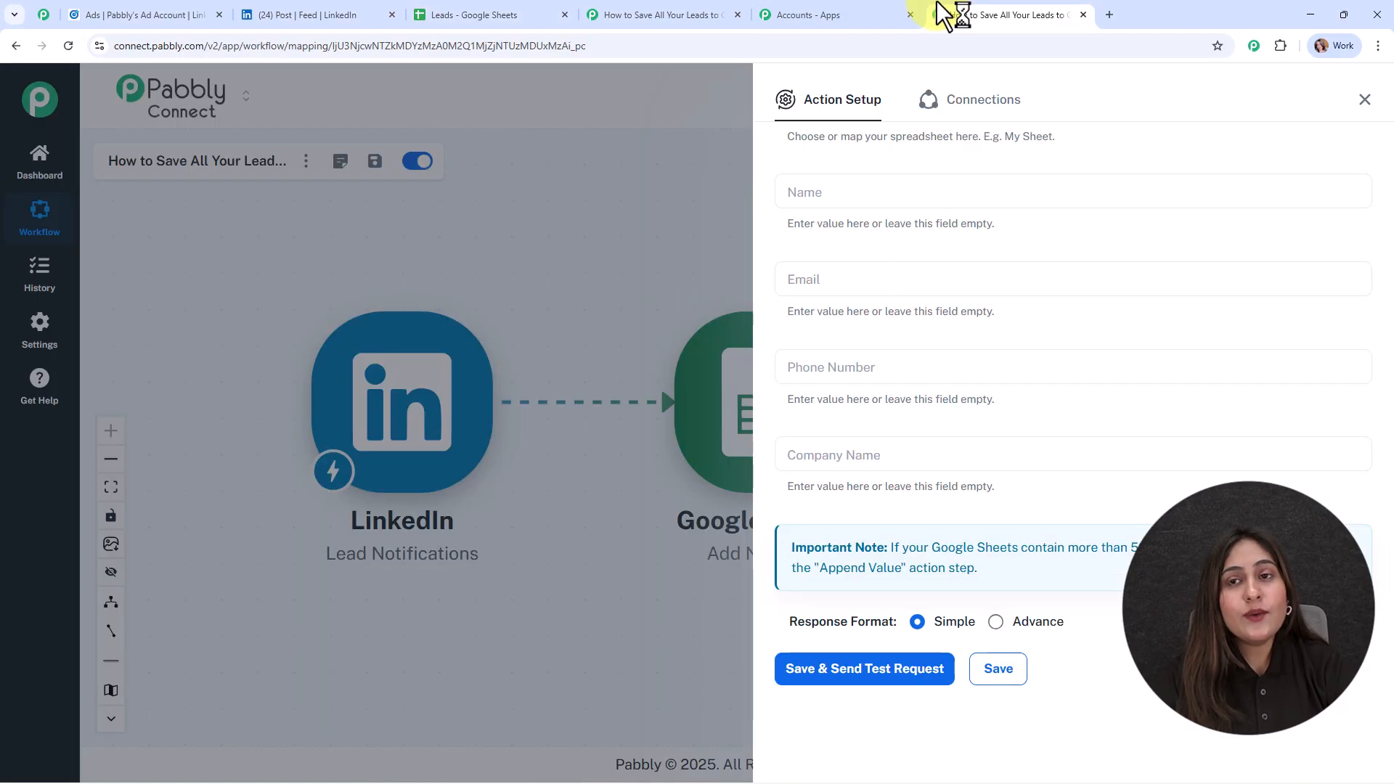
{"action": "left_click", "coordinate": [838, 190]}
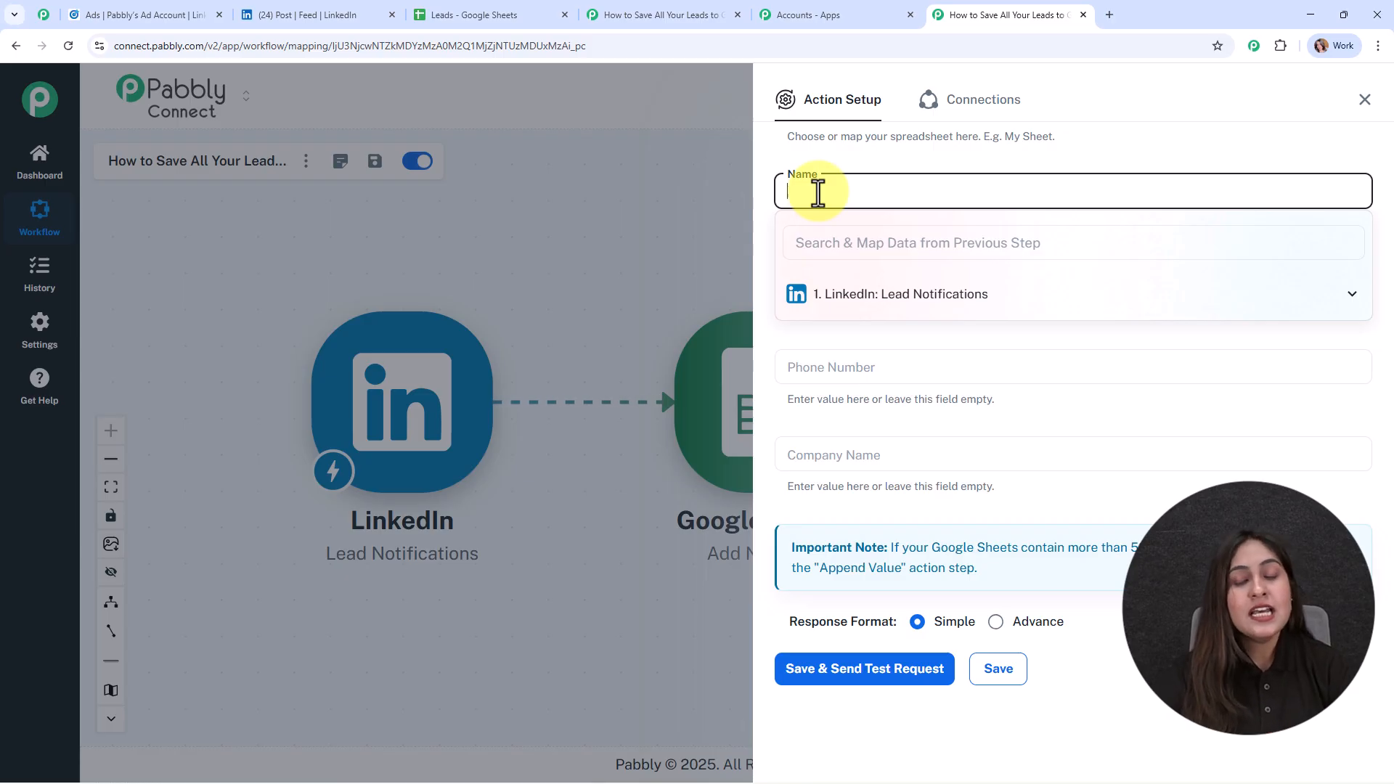
{"action": "left_click", "coordinate": [901, 298]}
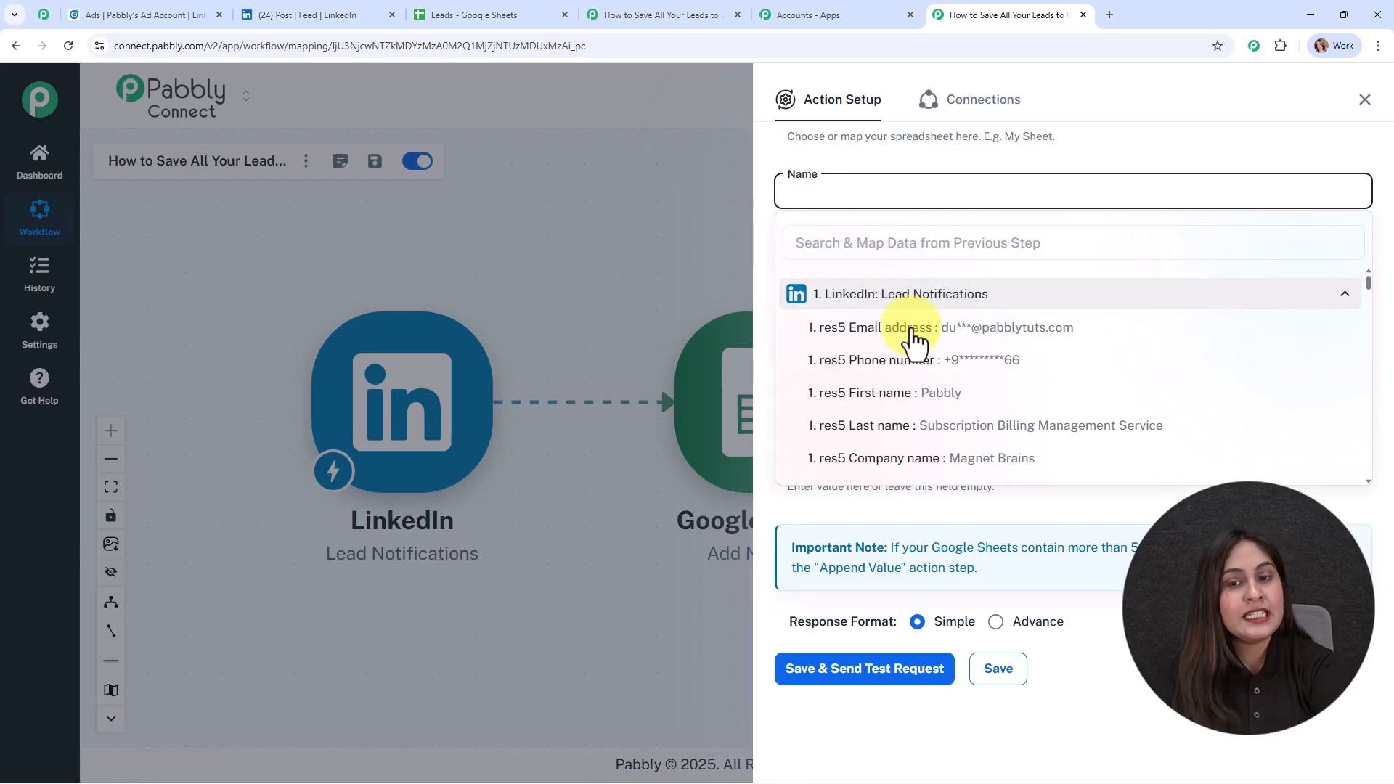
{"action": "left_click", "coordinate": [919, 393]}
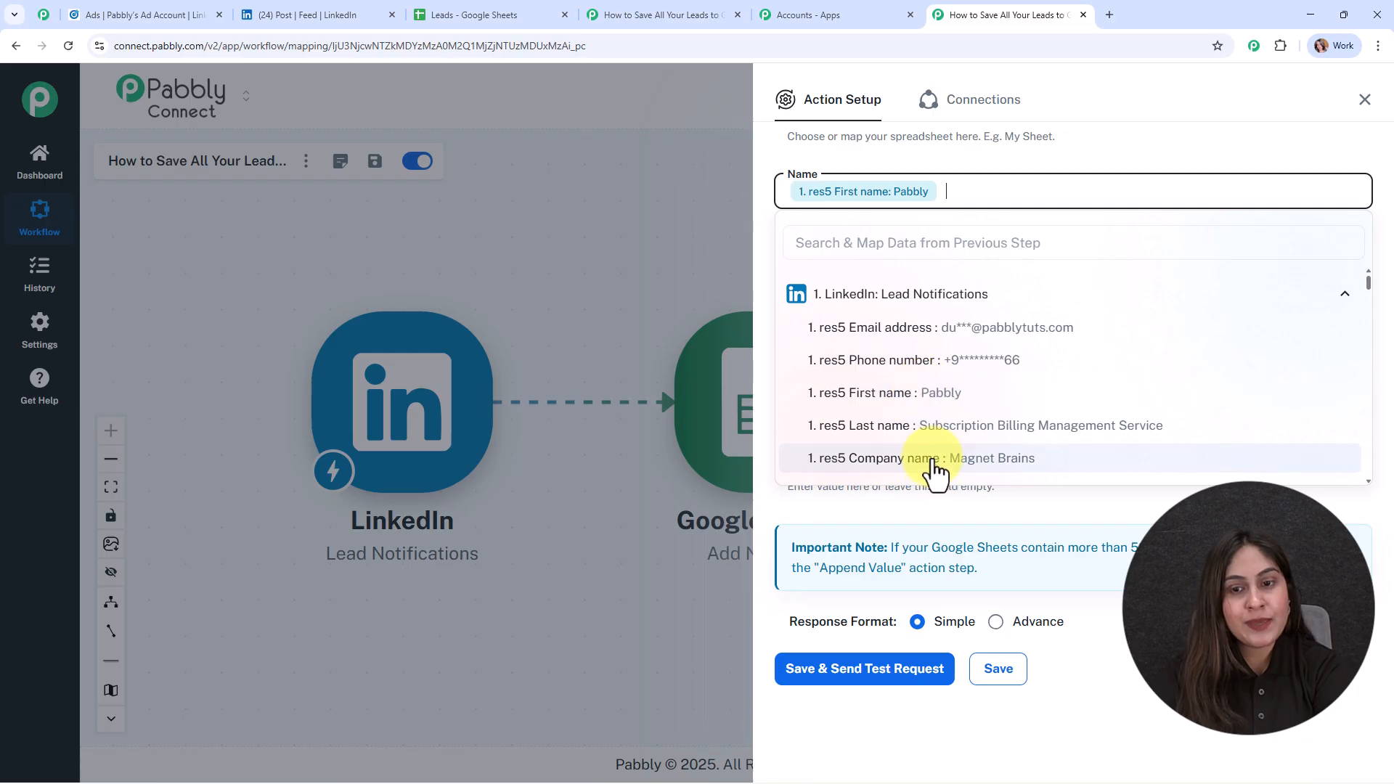
{"action": "left_click", "coordinate": [930, 427]}
{"action": "left_click", "coordinate": [554, 276]}
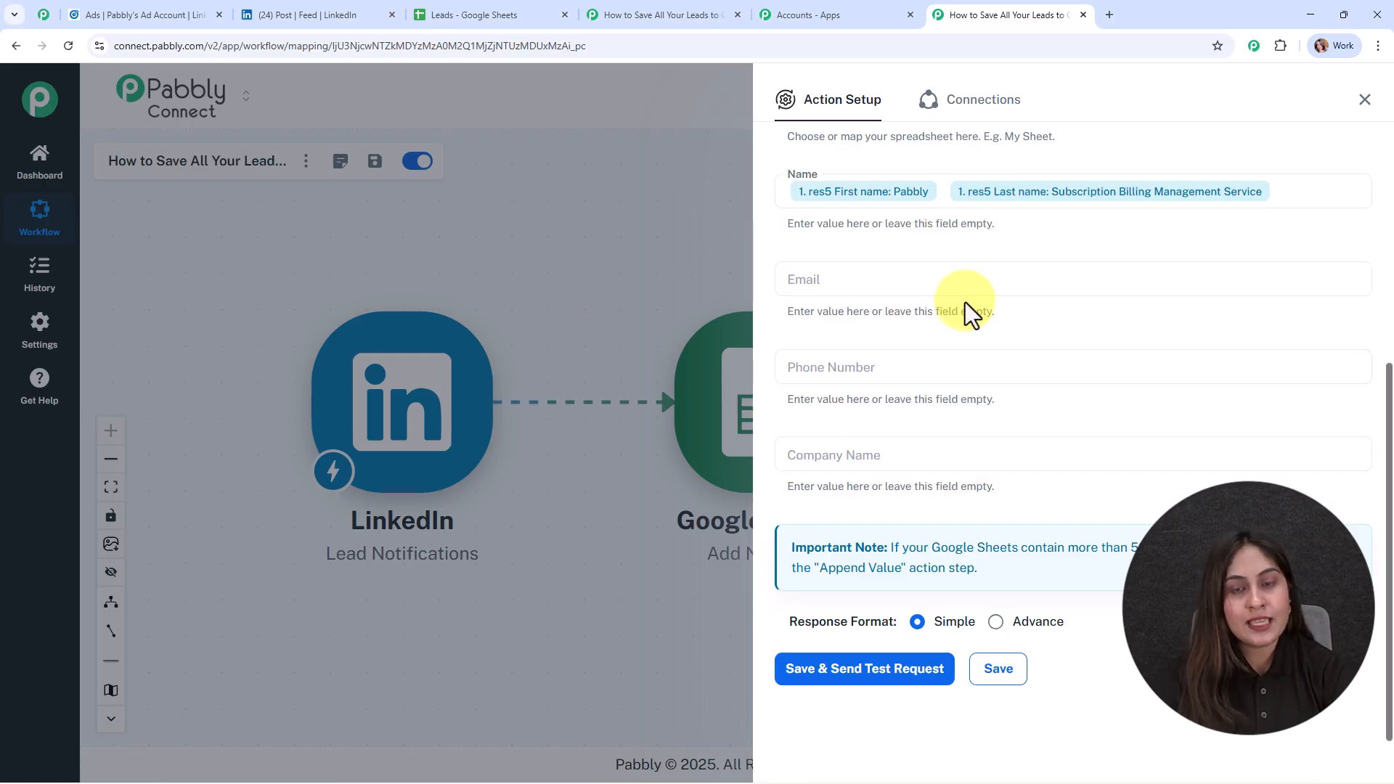
Map the Email, Phone Number and Company Name fields to the matching email address, phone number and company name from the LinkedIn response.
{"action": "left_click", "coordinate": [944, 291]}
{"action": "left_click", "coordinate": [942, 323]}
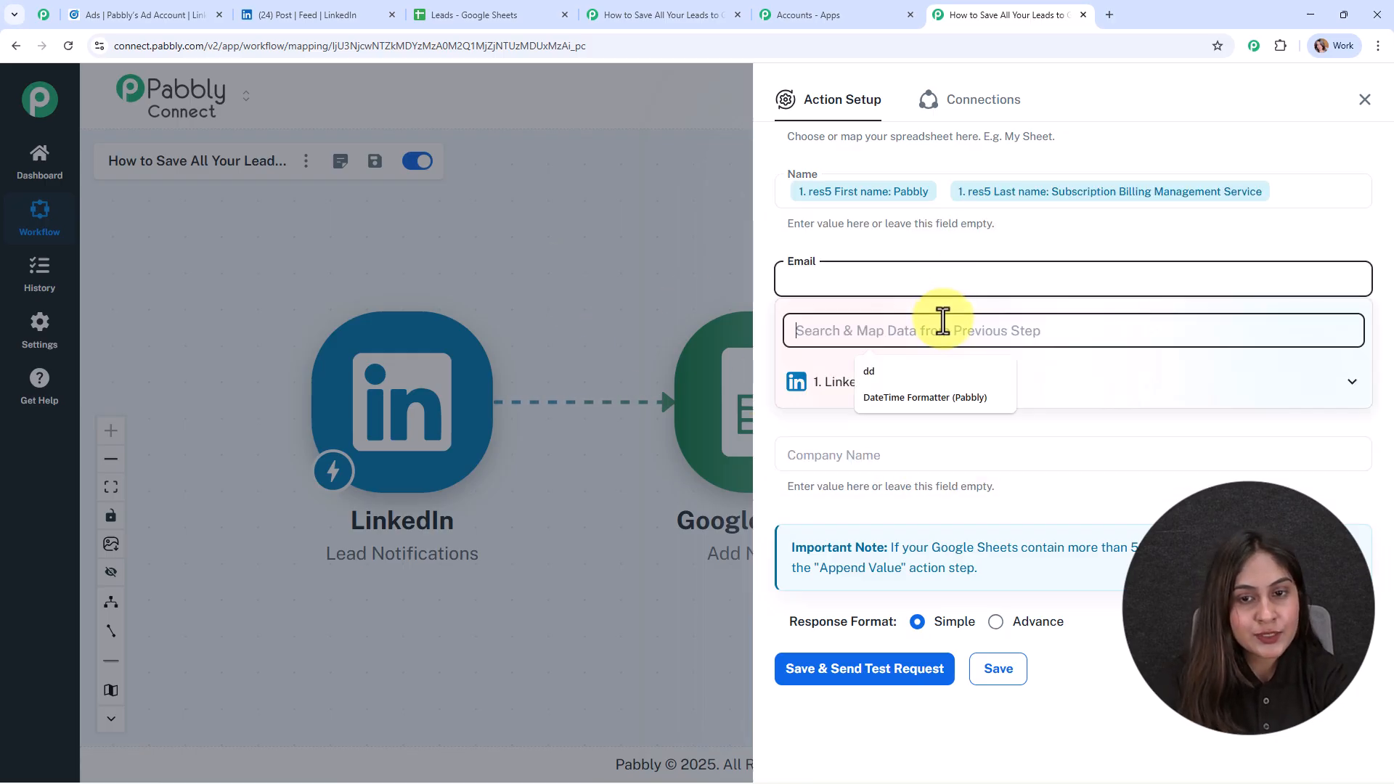
{"action": "type", "text": "@pabblytuts.com"}
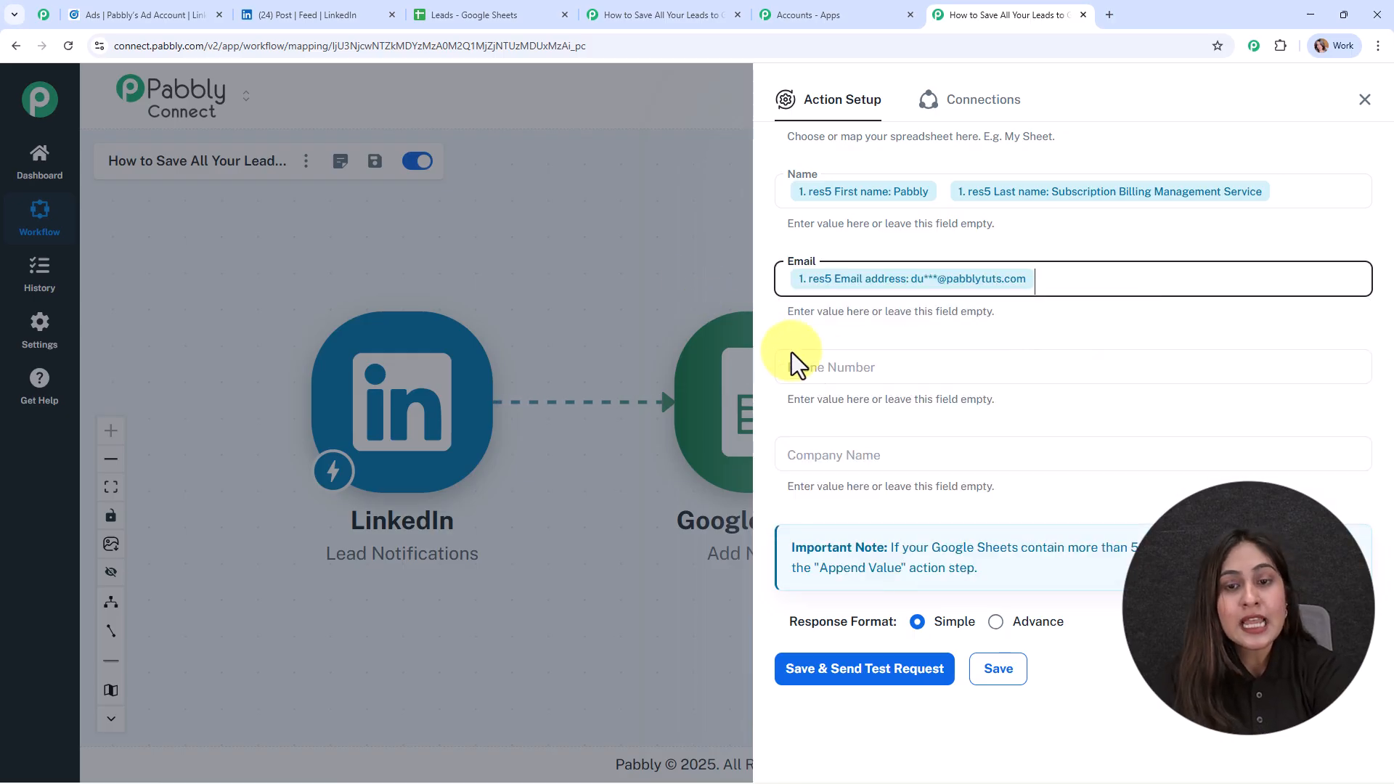
{"action": "left_click", "coordinate": [799, 367]}
{"action": "left_click", "coordinate": [853, 468]}
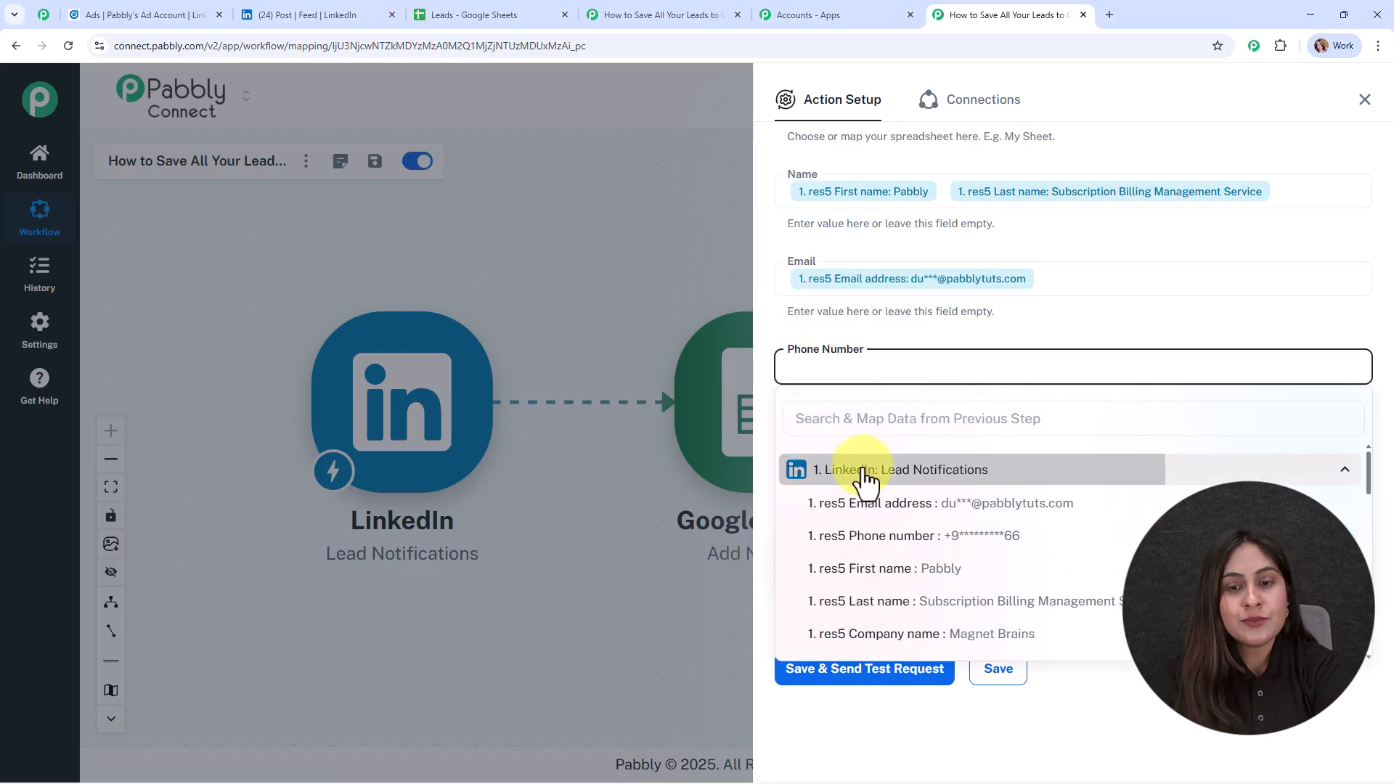
{"action": "left_click", "coordinate": [893, 539]}
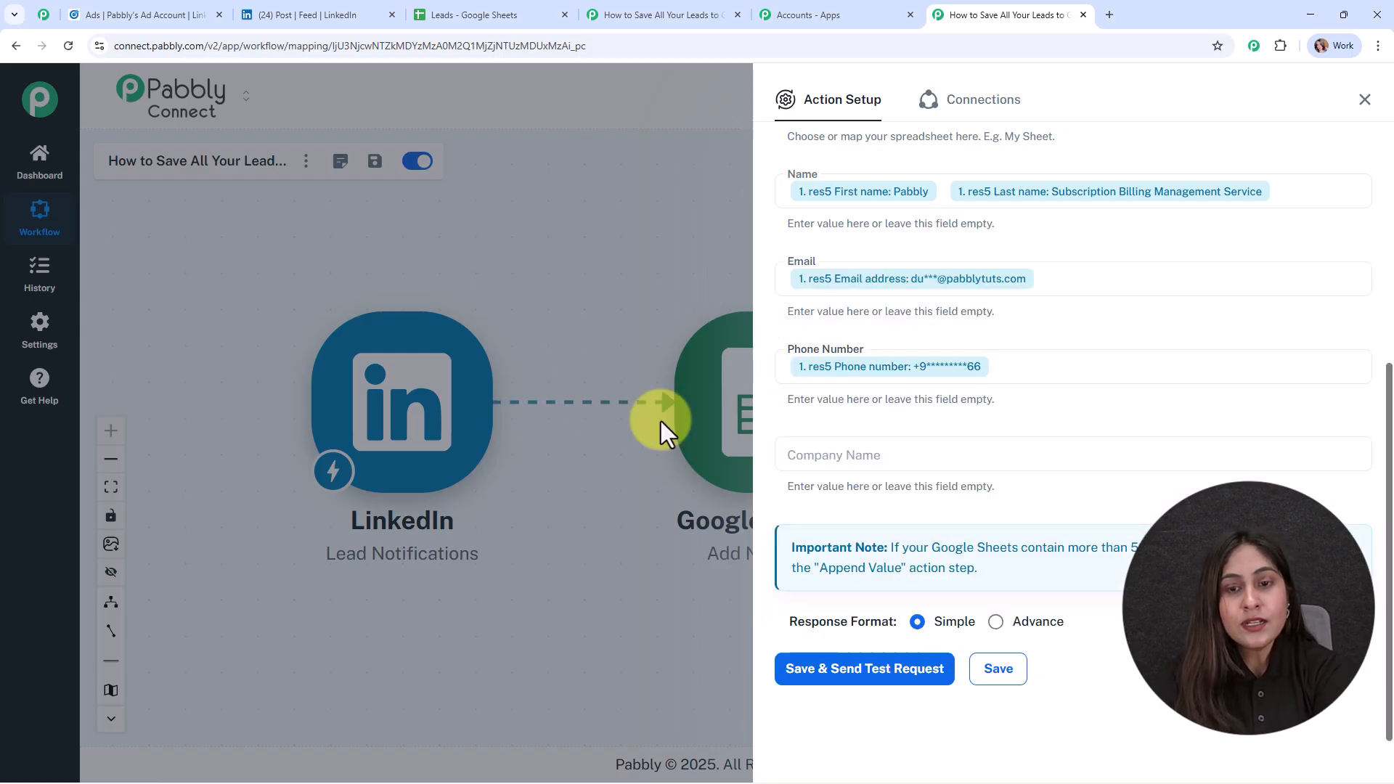
{"action": "left_click", "coordinate": [877, 454]}
{"action": "left_click", "coordinate": [901, 558]}
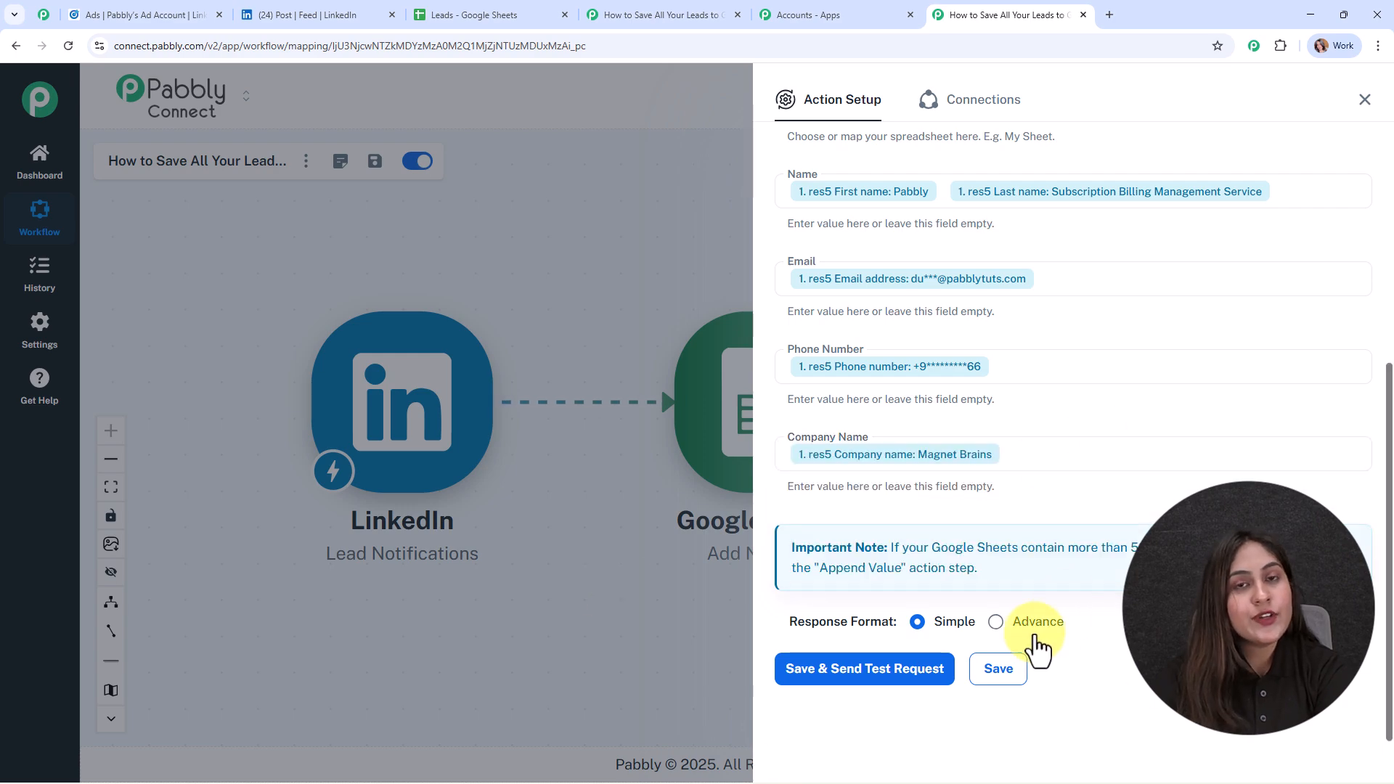
Save the Google Sheets action, send a test request and close its setup.
{"action": "left_click", "coordinate": [879, 674]}
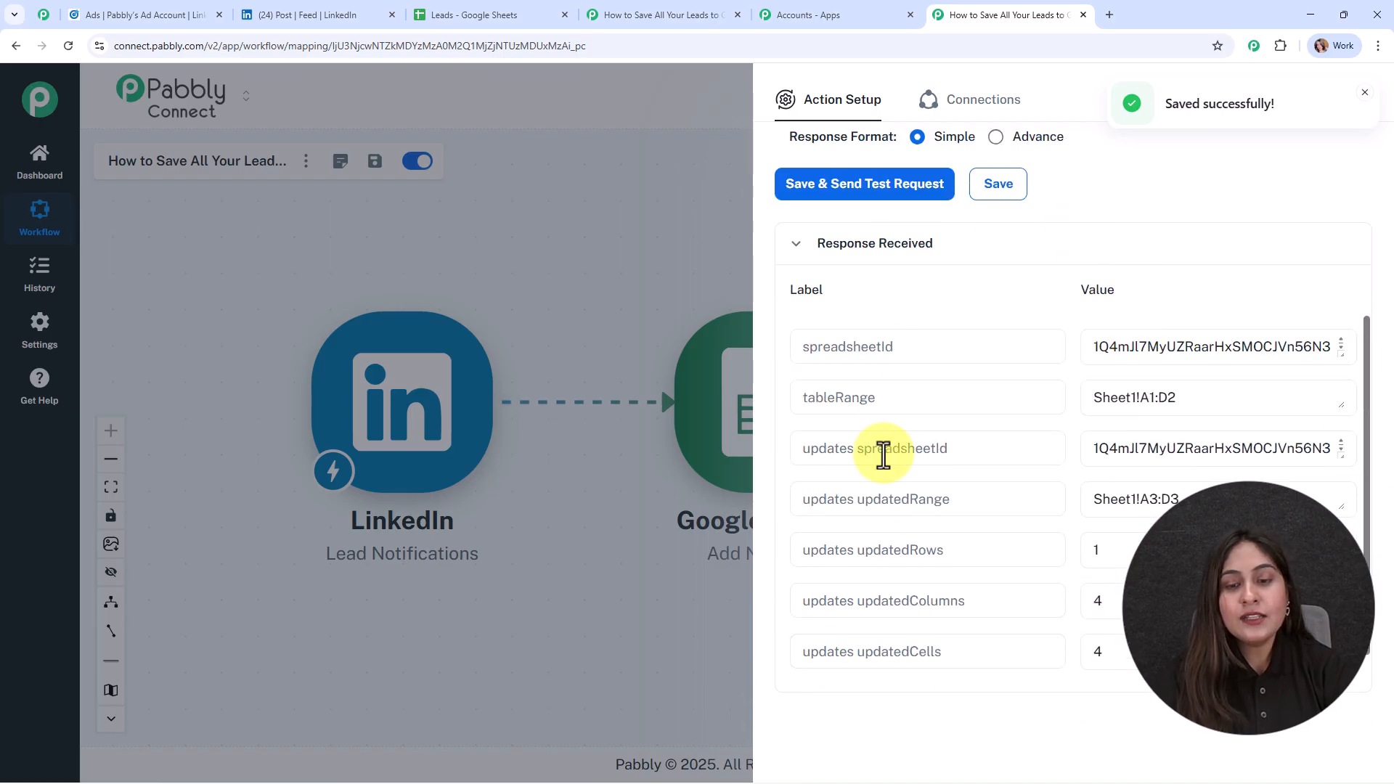
{"action": "left_click", "coordinate": [1367, 94]}
{"action": "left_click", "coordinate": [1366, 98]}
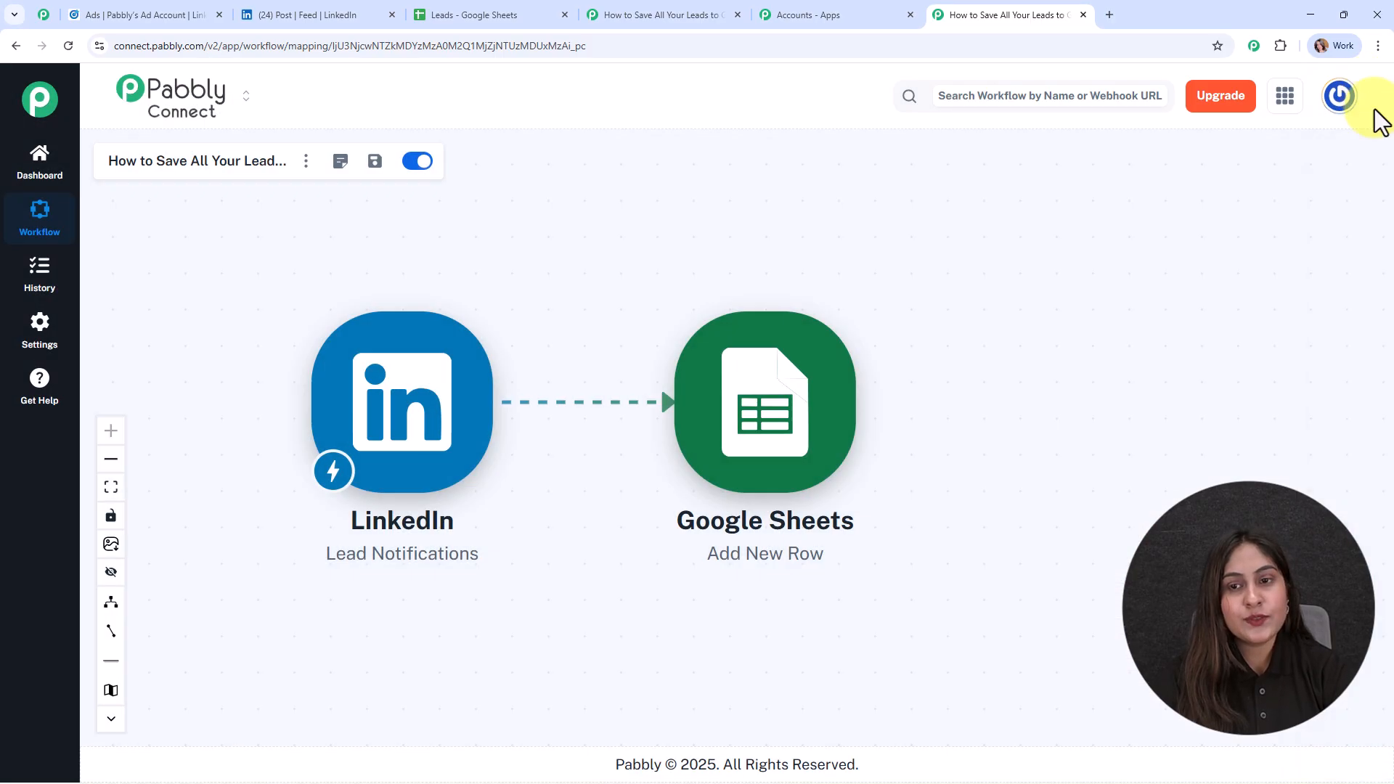
In the Leads Google Sheet, widen the Name column to fit the added lead's full name, and return to the Pabbly Connect workflow.
{"action": "left_click", "coordinate": [439, 10]}
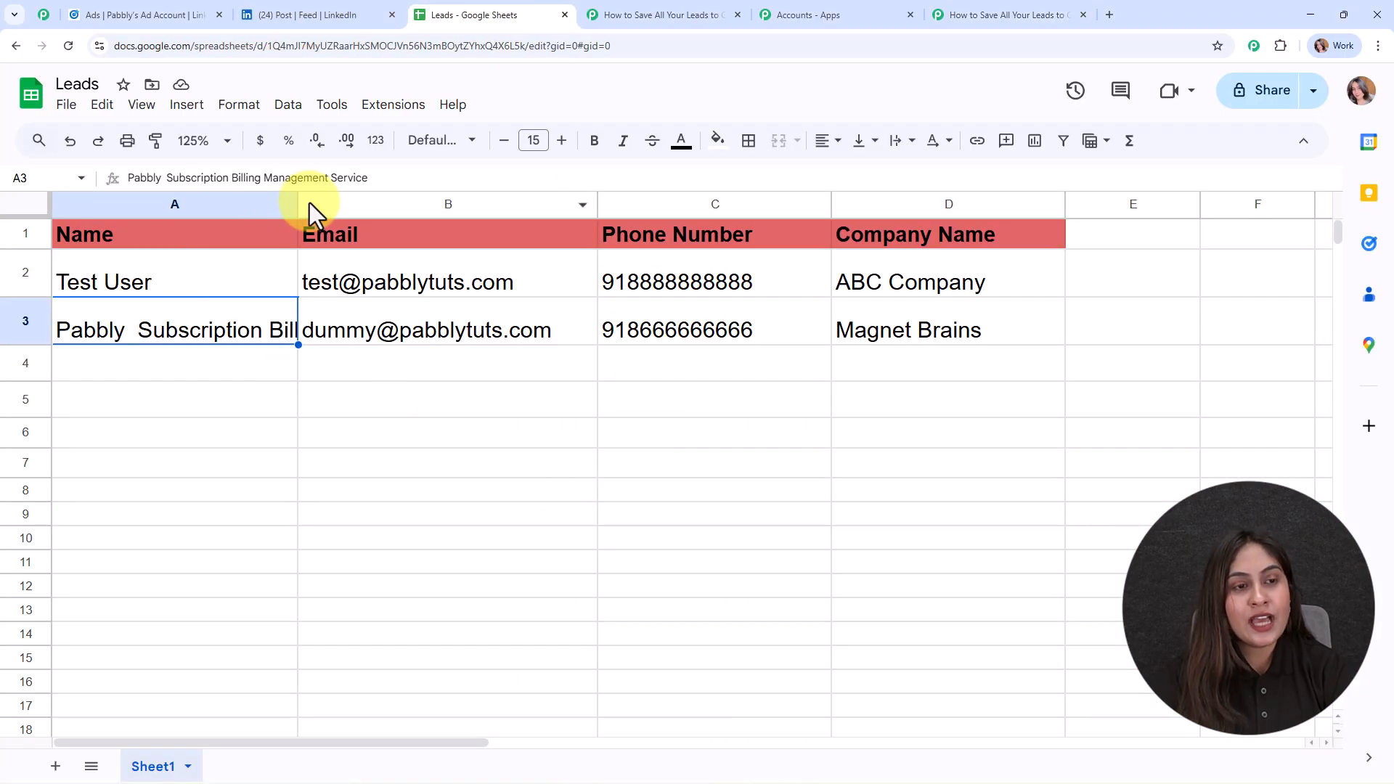
{"action": "left_click_drag", "start_coordinate": [297, 205], "coordinate": [624, 218]}
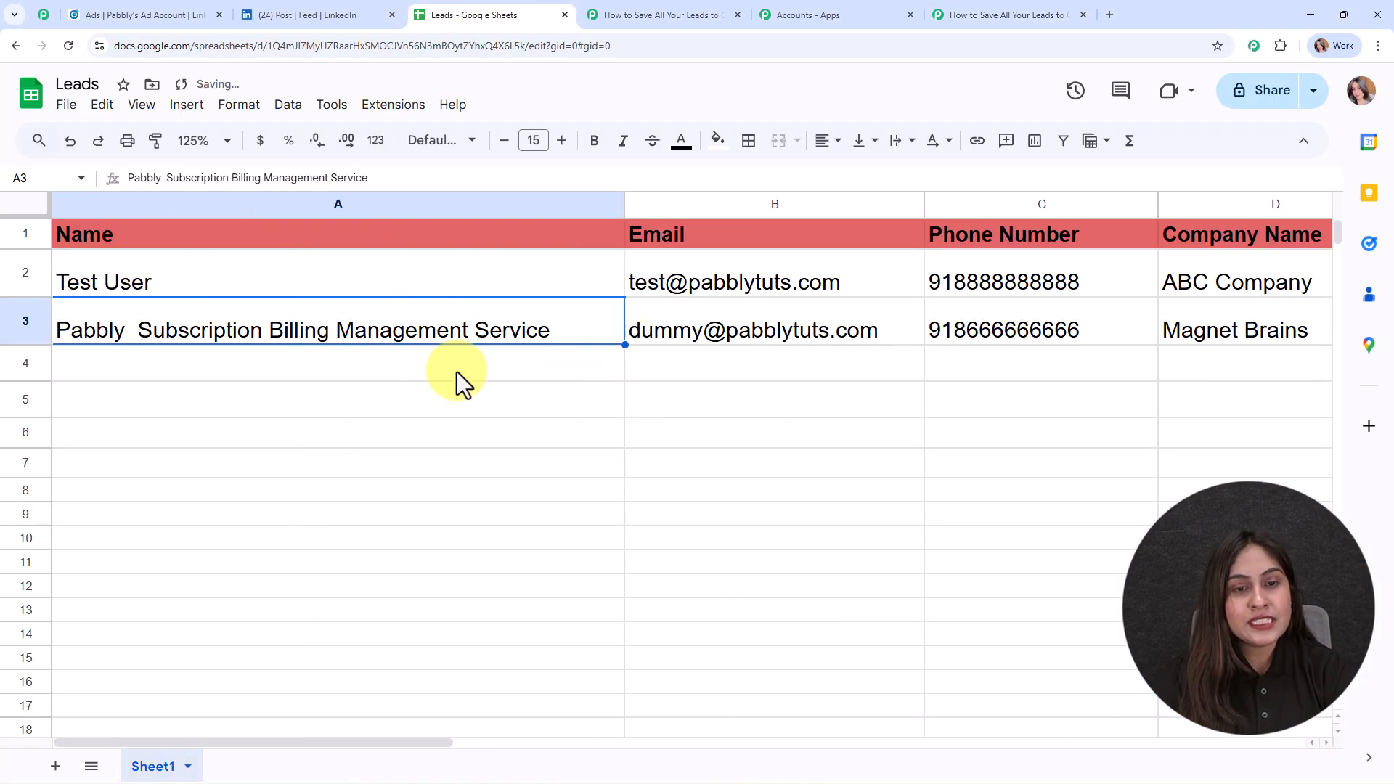
{"action": "left_click_drag", "start_coordinate": [310, 743], "coordinate": [207, 744]}
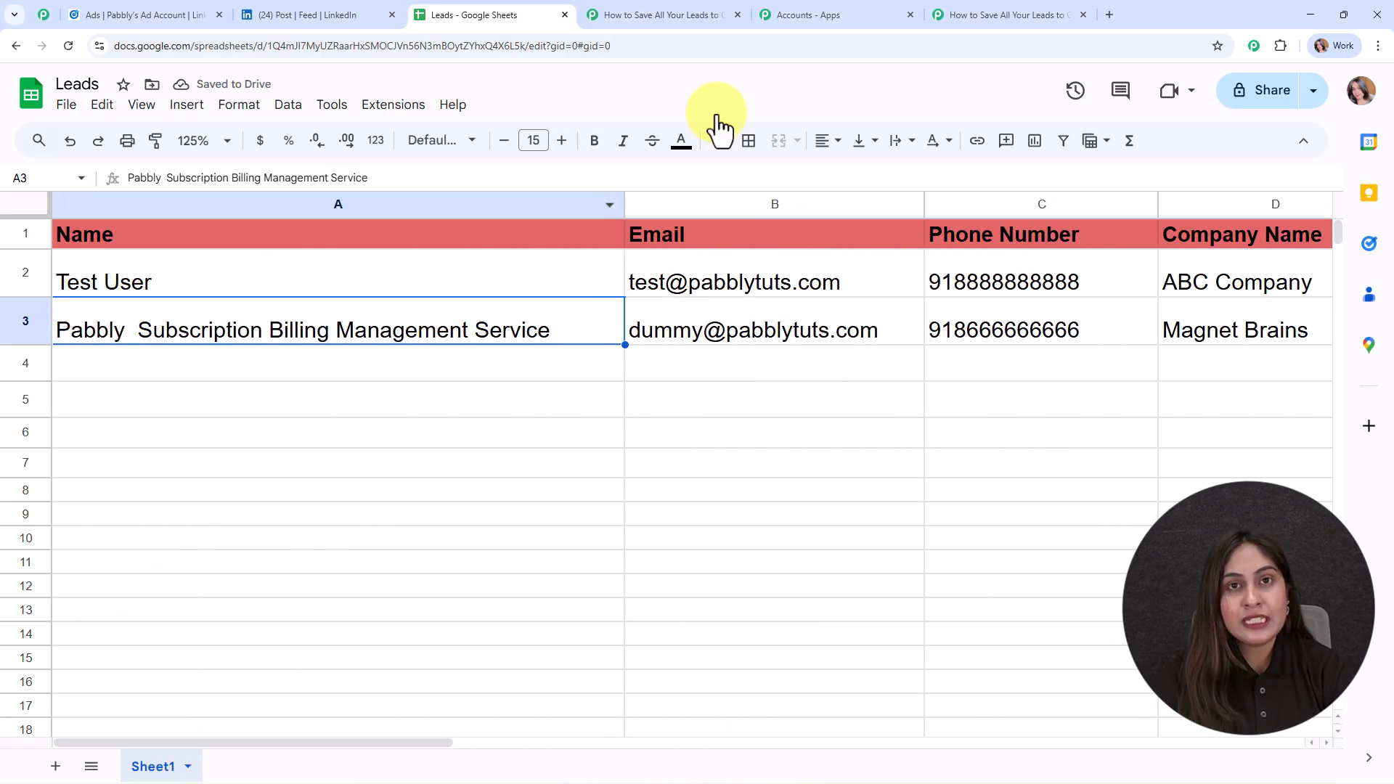
{"action": "left_click", "coordinate": [956, 12]}
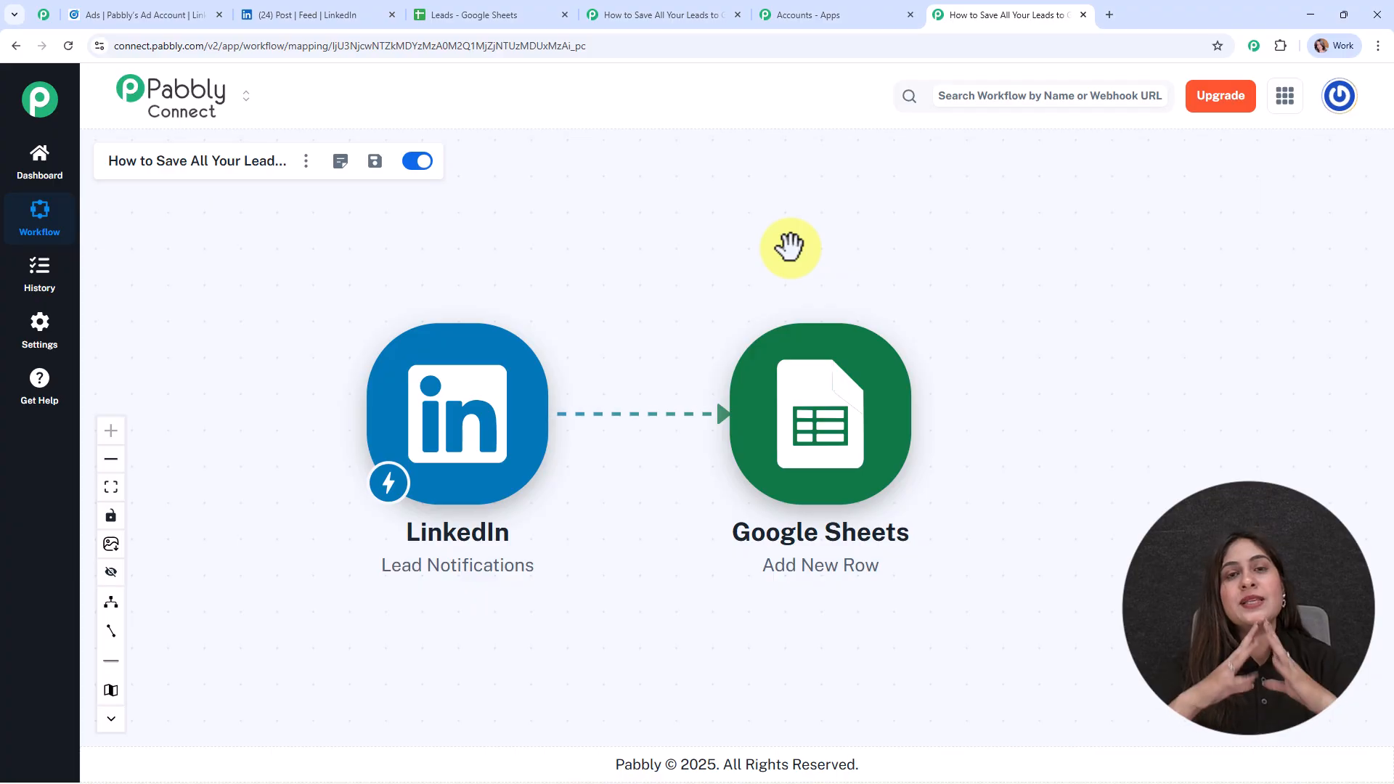